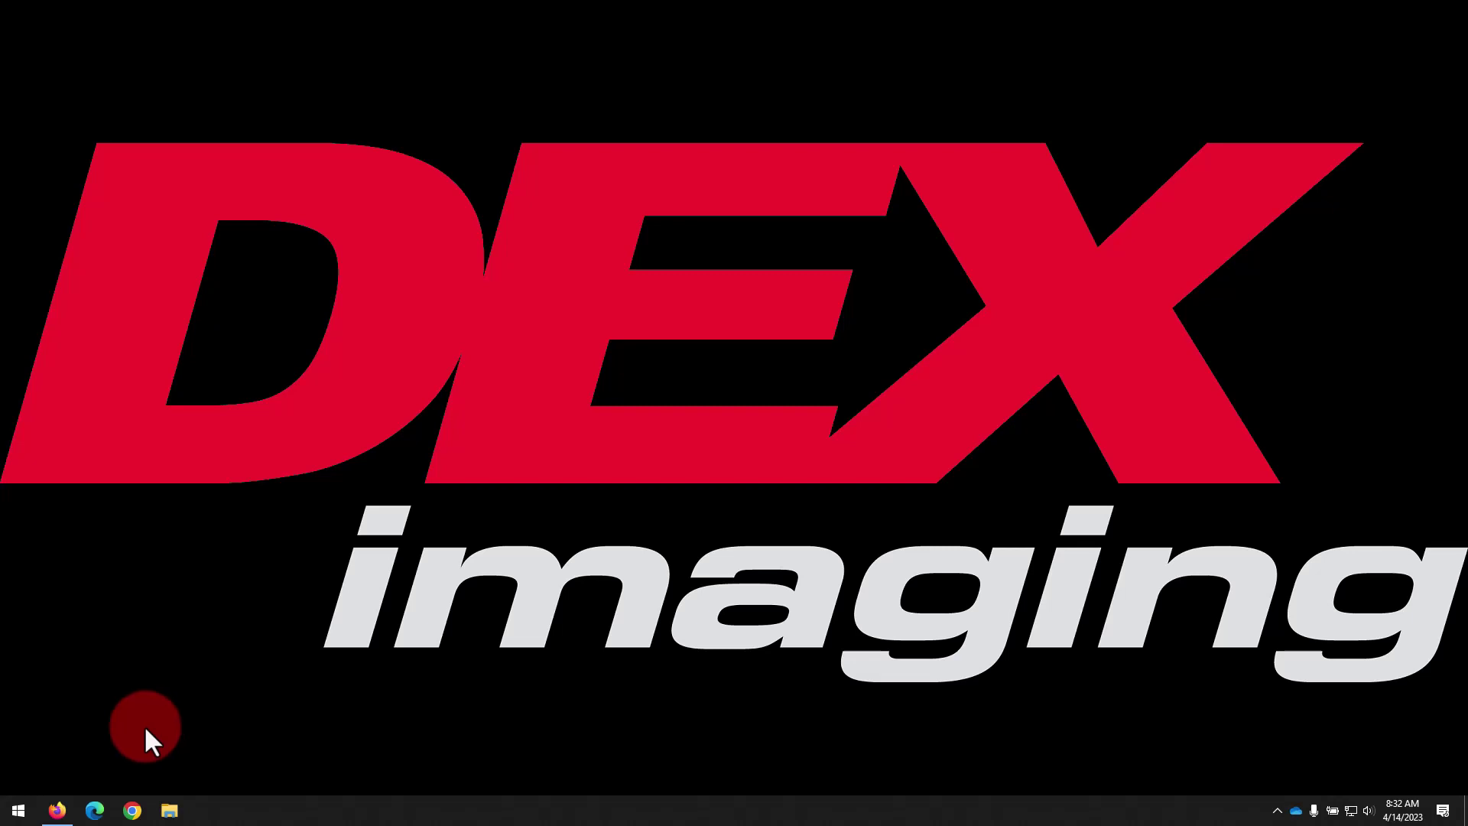
- From DEX Imaging's Quick Service Resources list, open the Canon Downloads page in a new tab
click(53, 809)
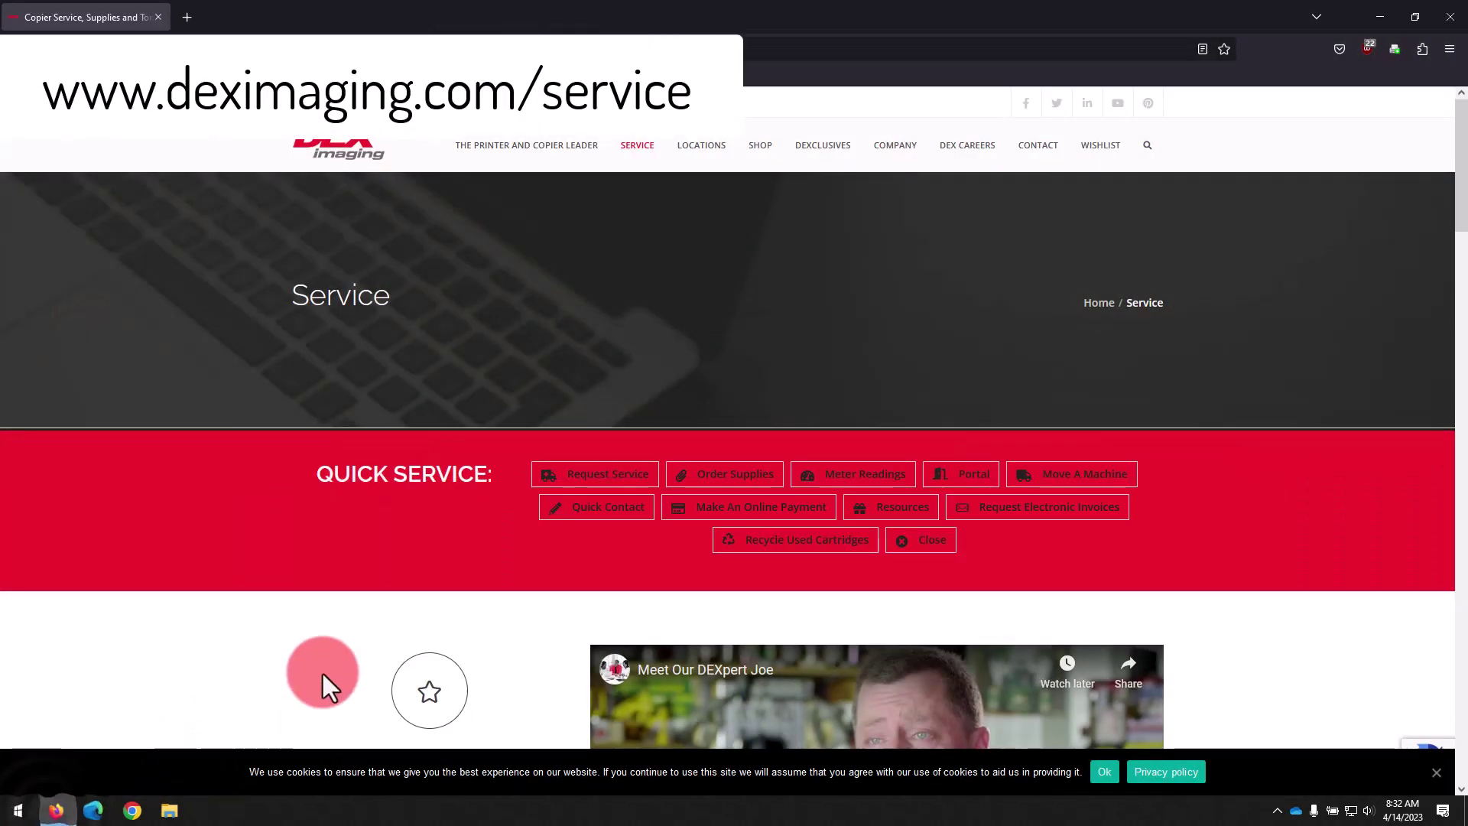
click(760, 524)
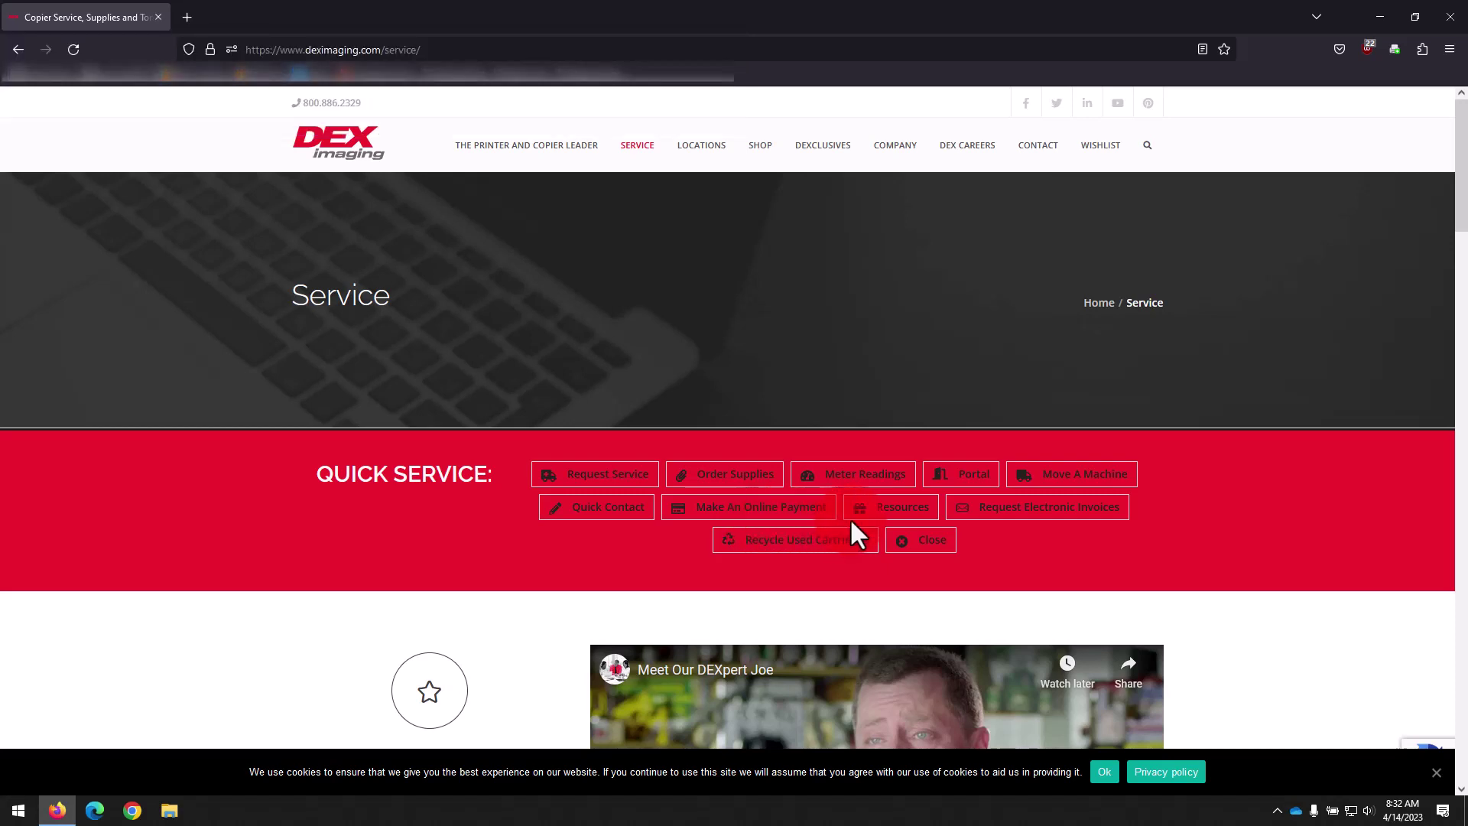
click(886, 511)
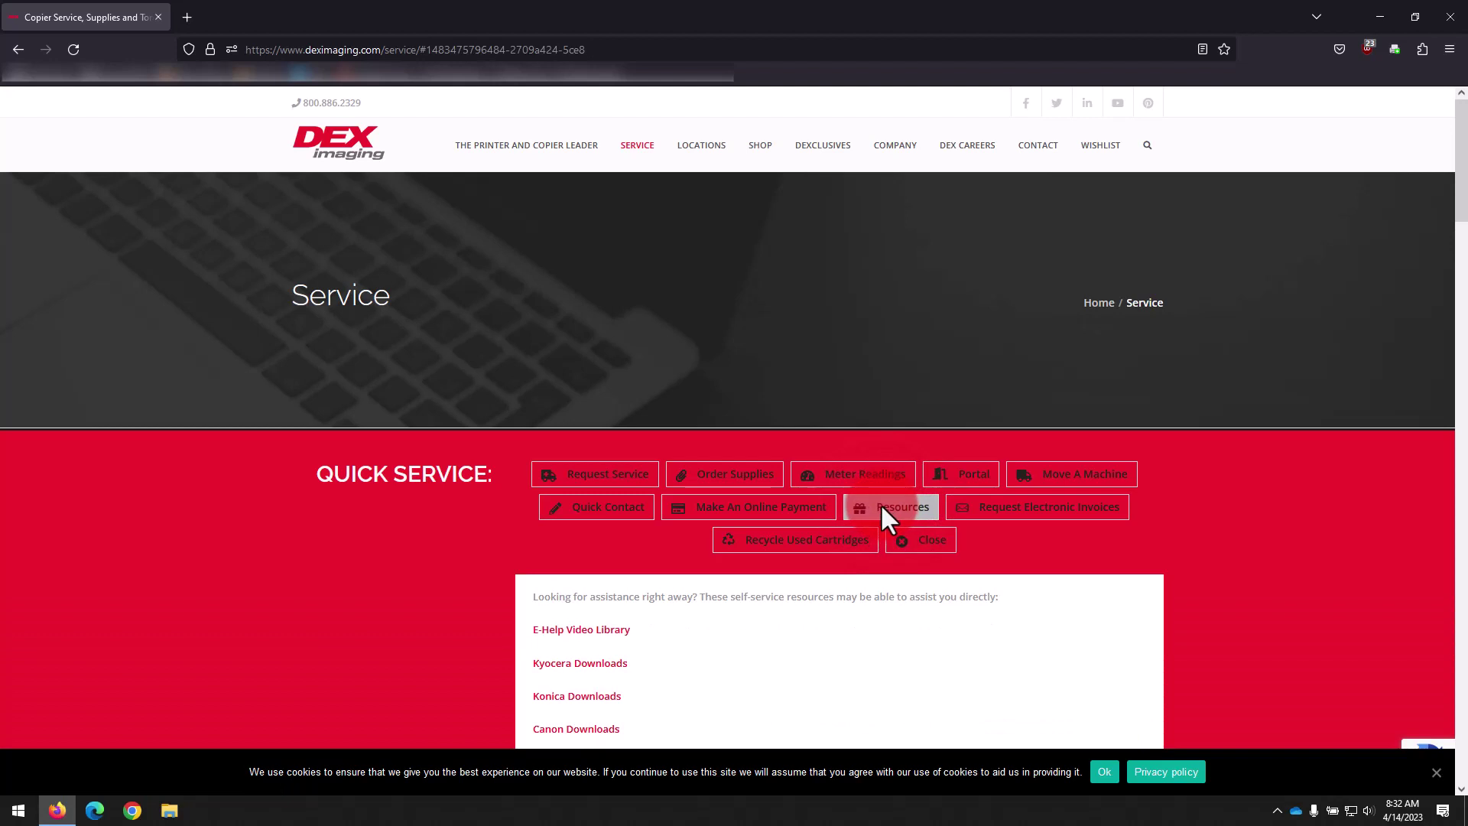
scroll(879, 503, down, 2)
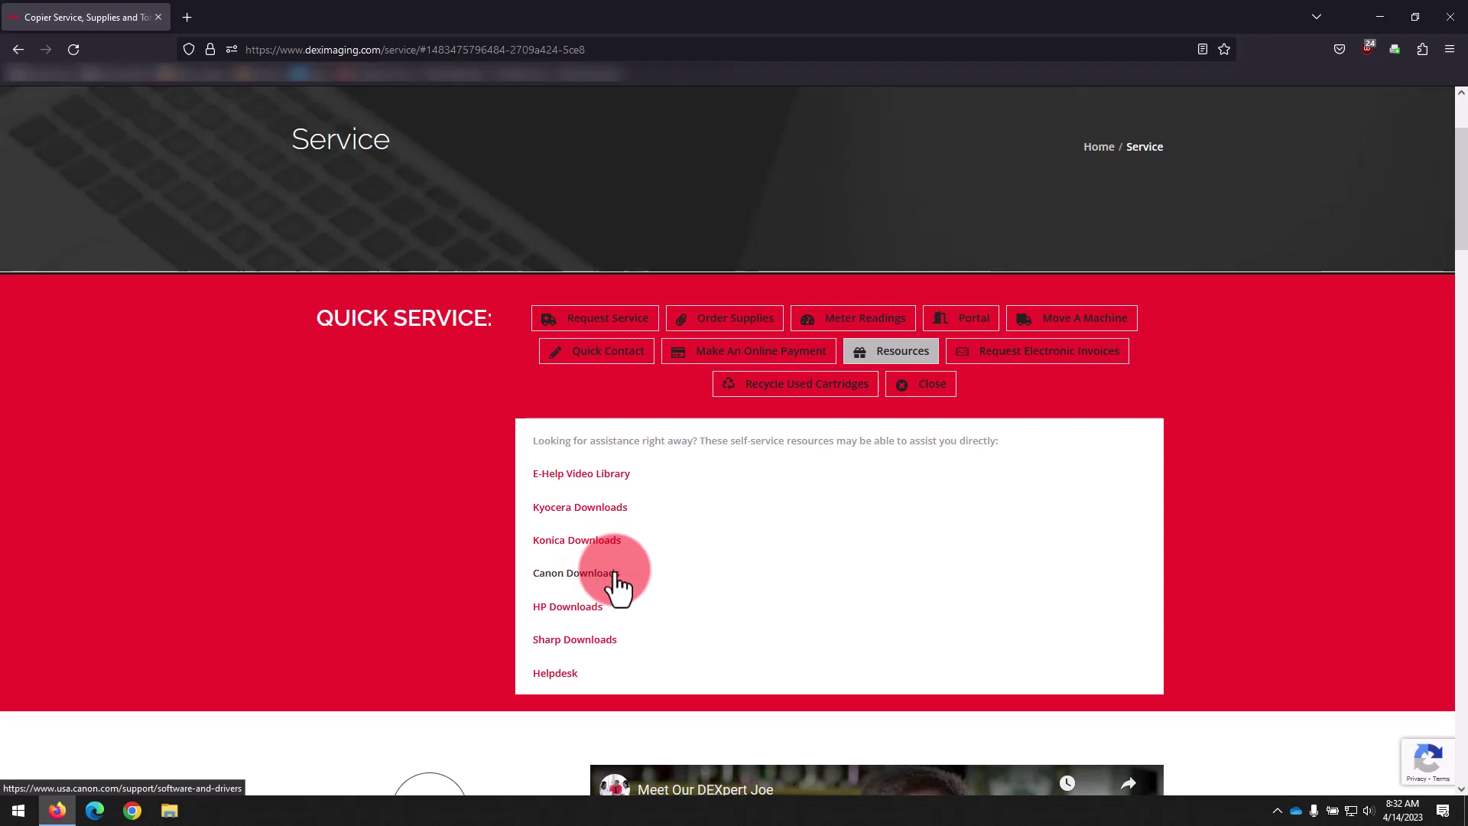
click(614, 574)
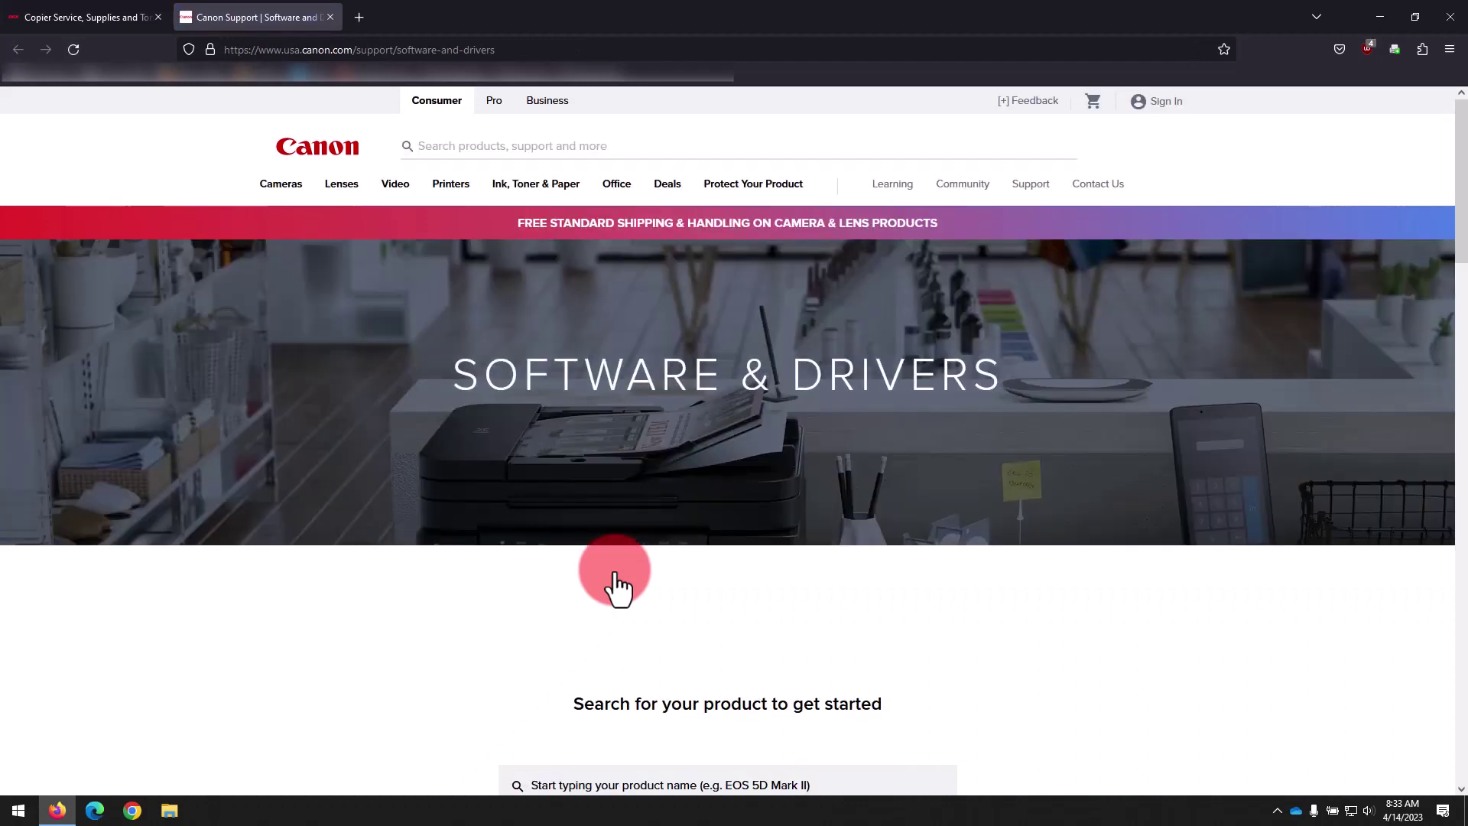
- Search Canon's support site for 'c357' and open the imageRUNNER ADVANCE DX C357iF page
scroll(614, 572, down, 2)
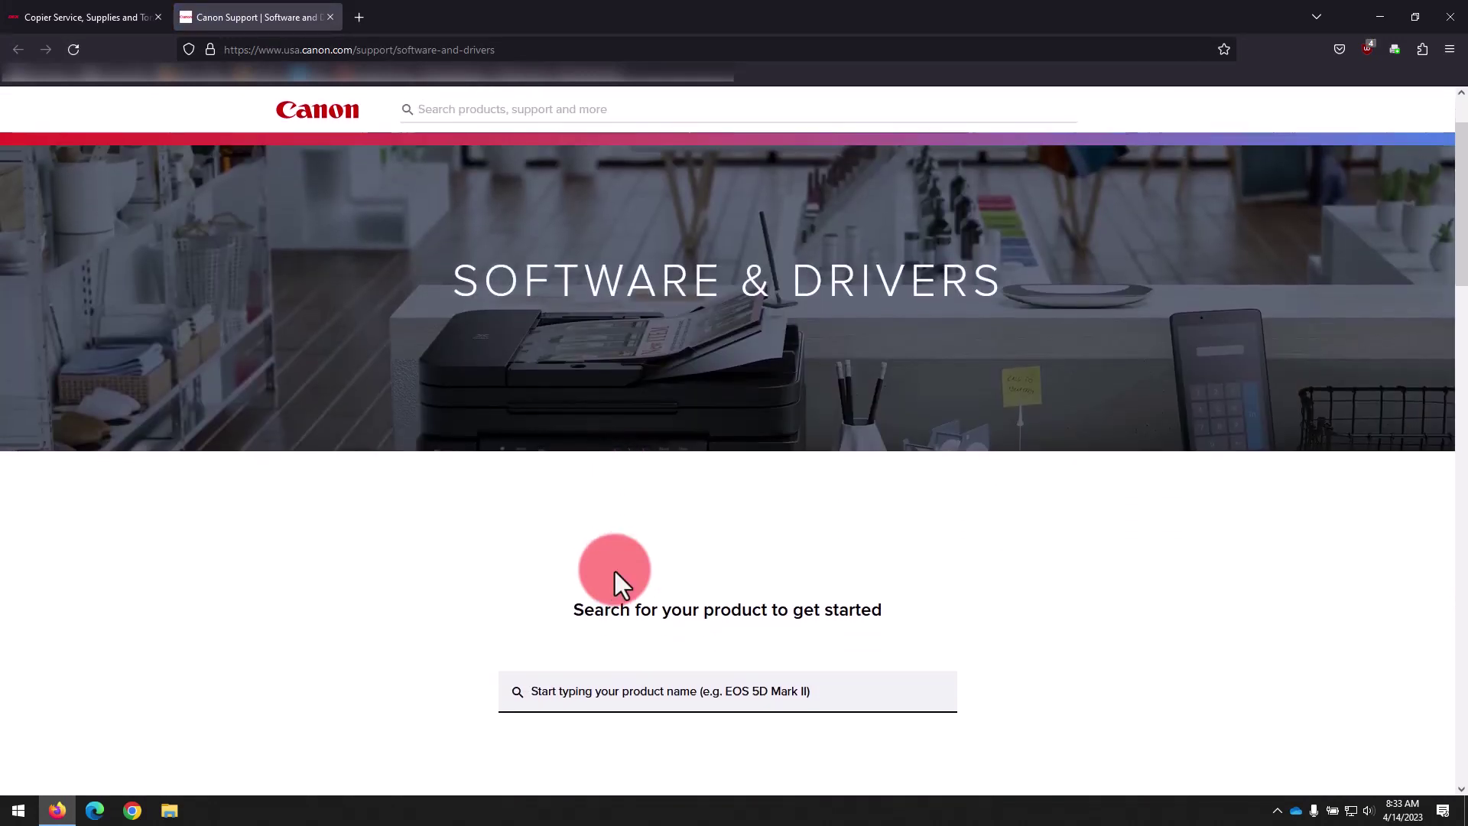
click(631, 628)
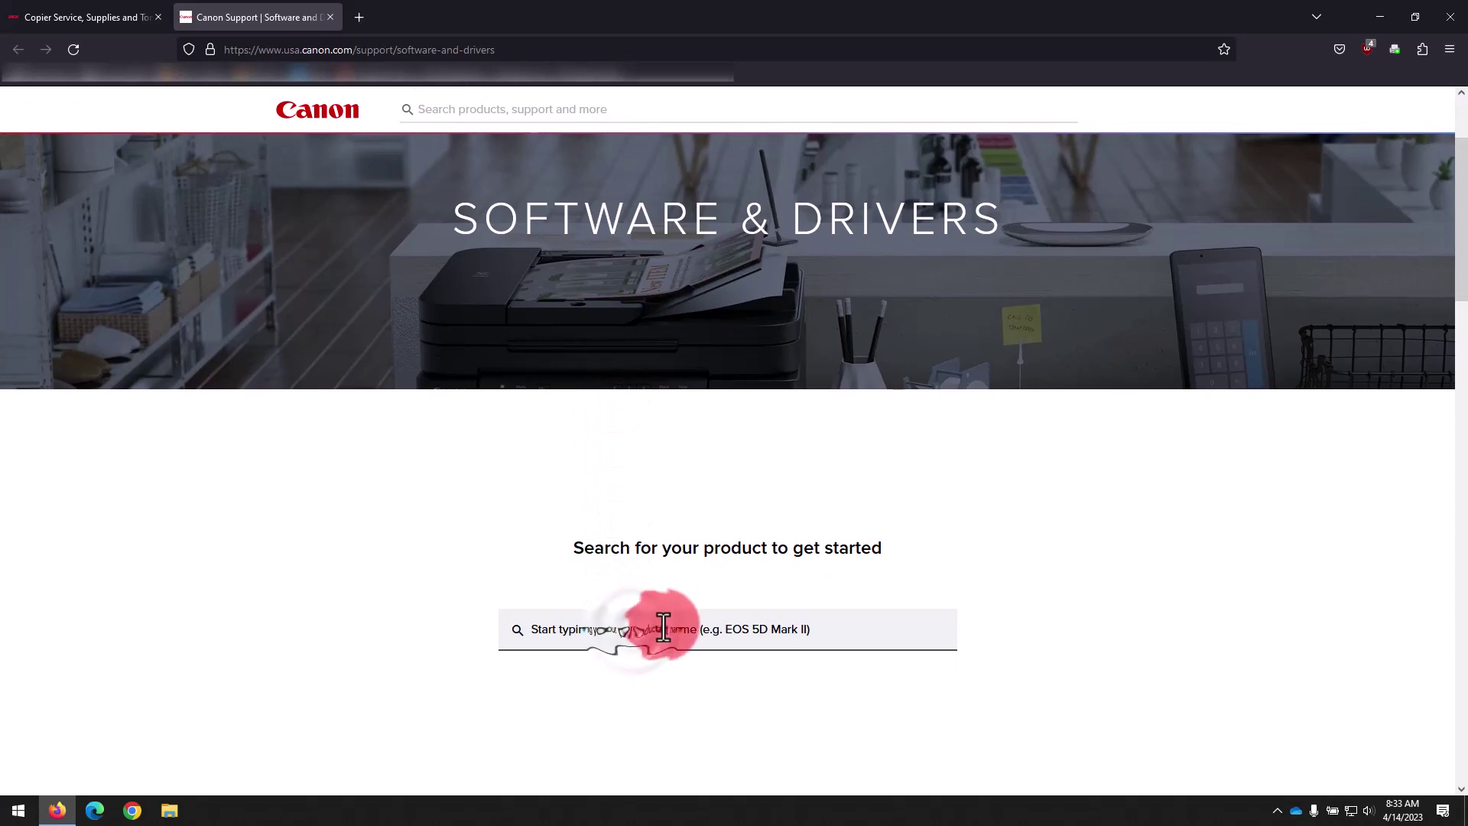
text(c357)
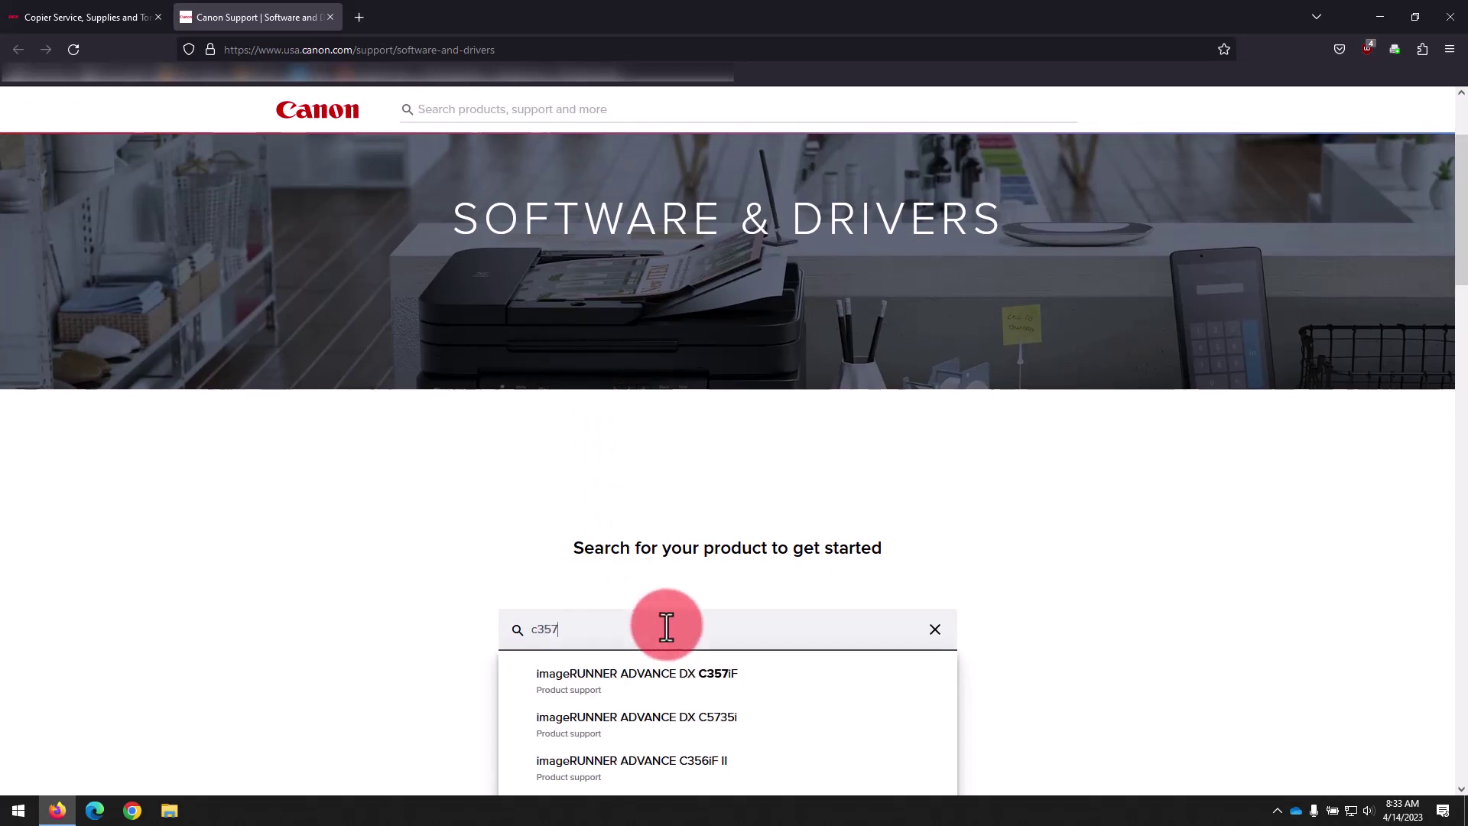
scroll(667, 626, down, 2)
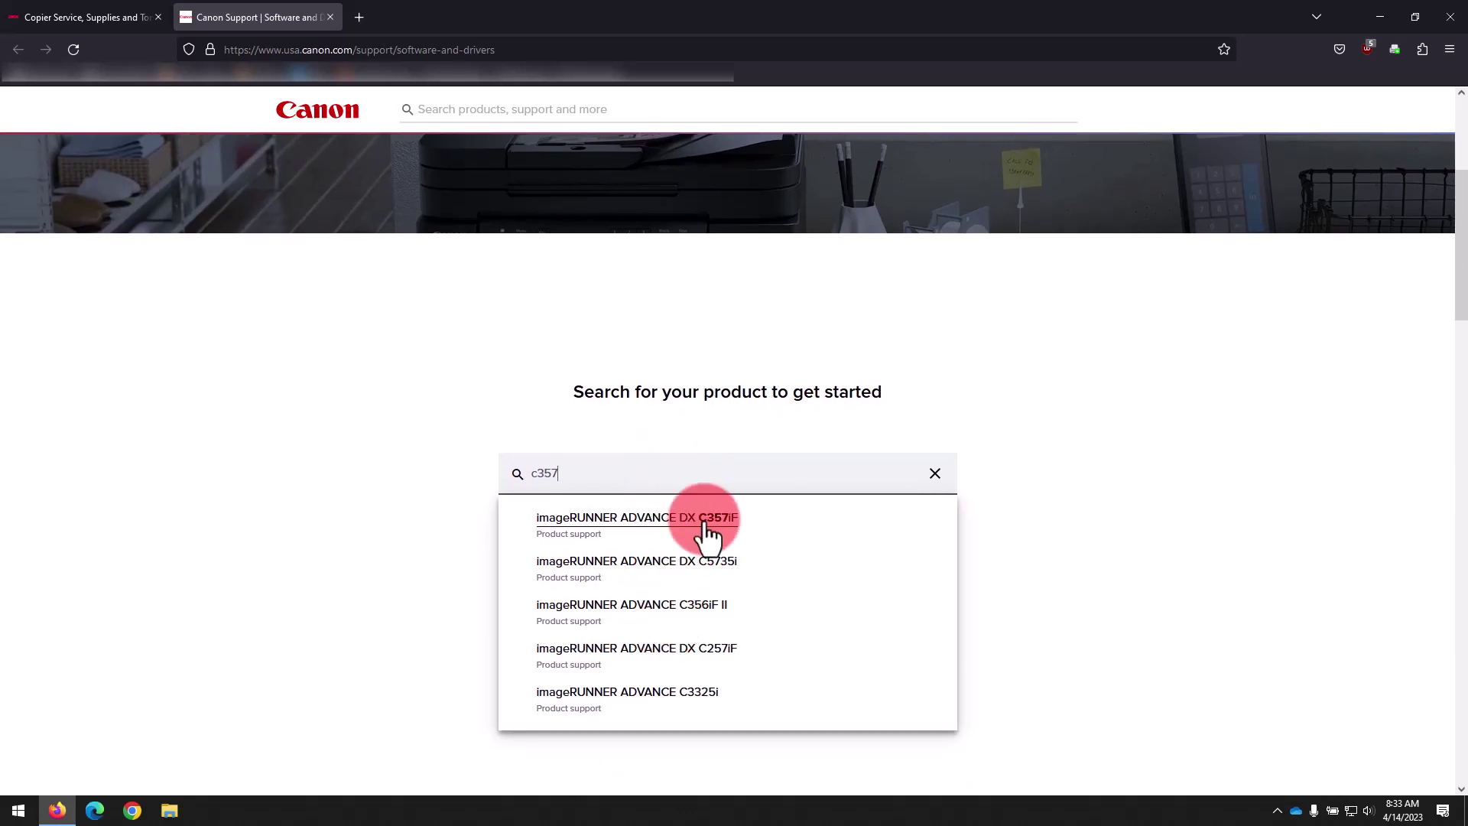
click(708, 533)
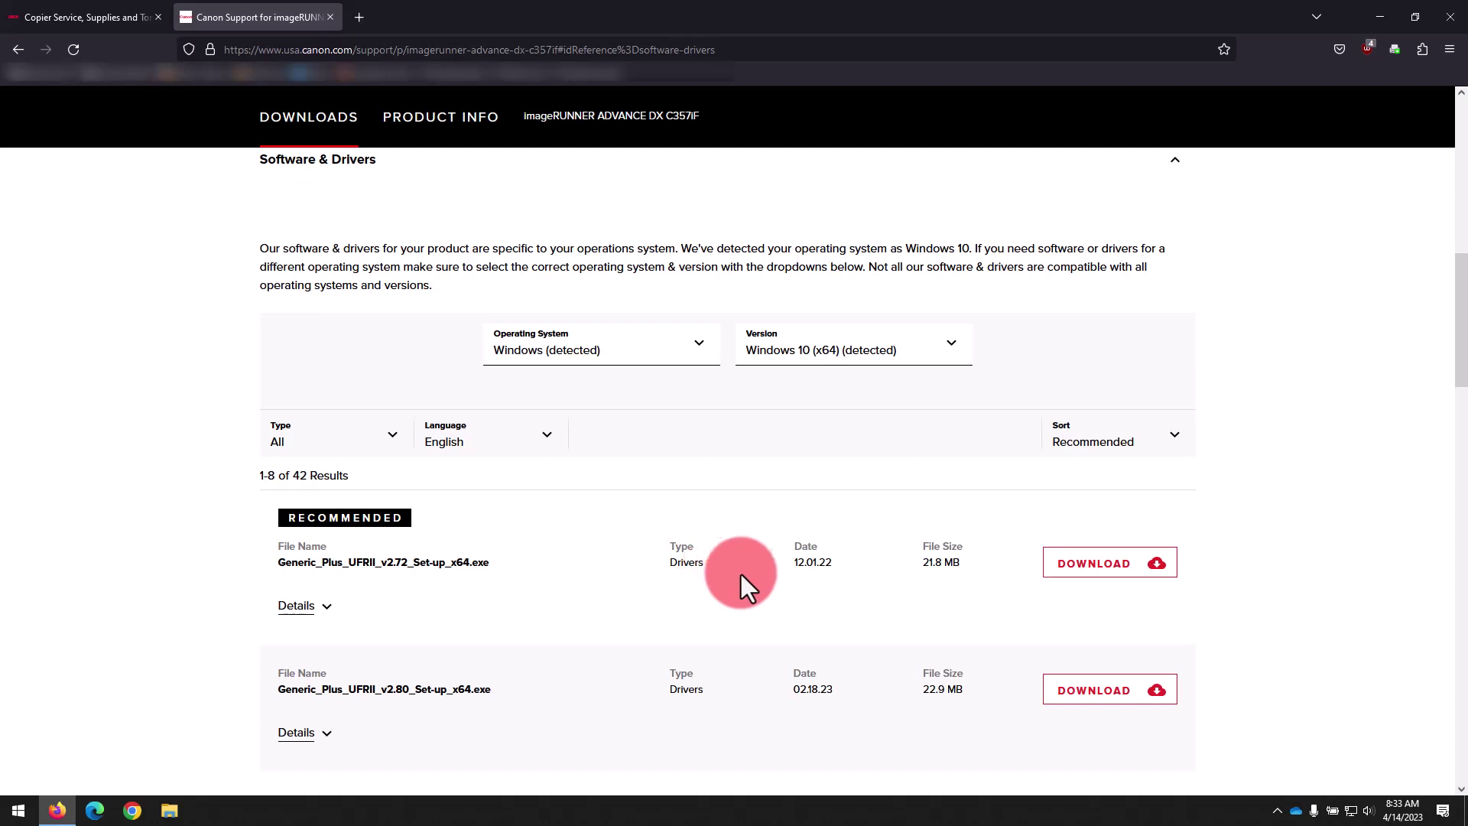
- Download Generic_Plus_UFRII_v2.72_Set-up_x64.exe, extract it into Downloads, and close Firefox
click(1084, 566)
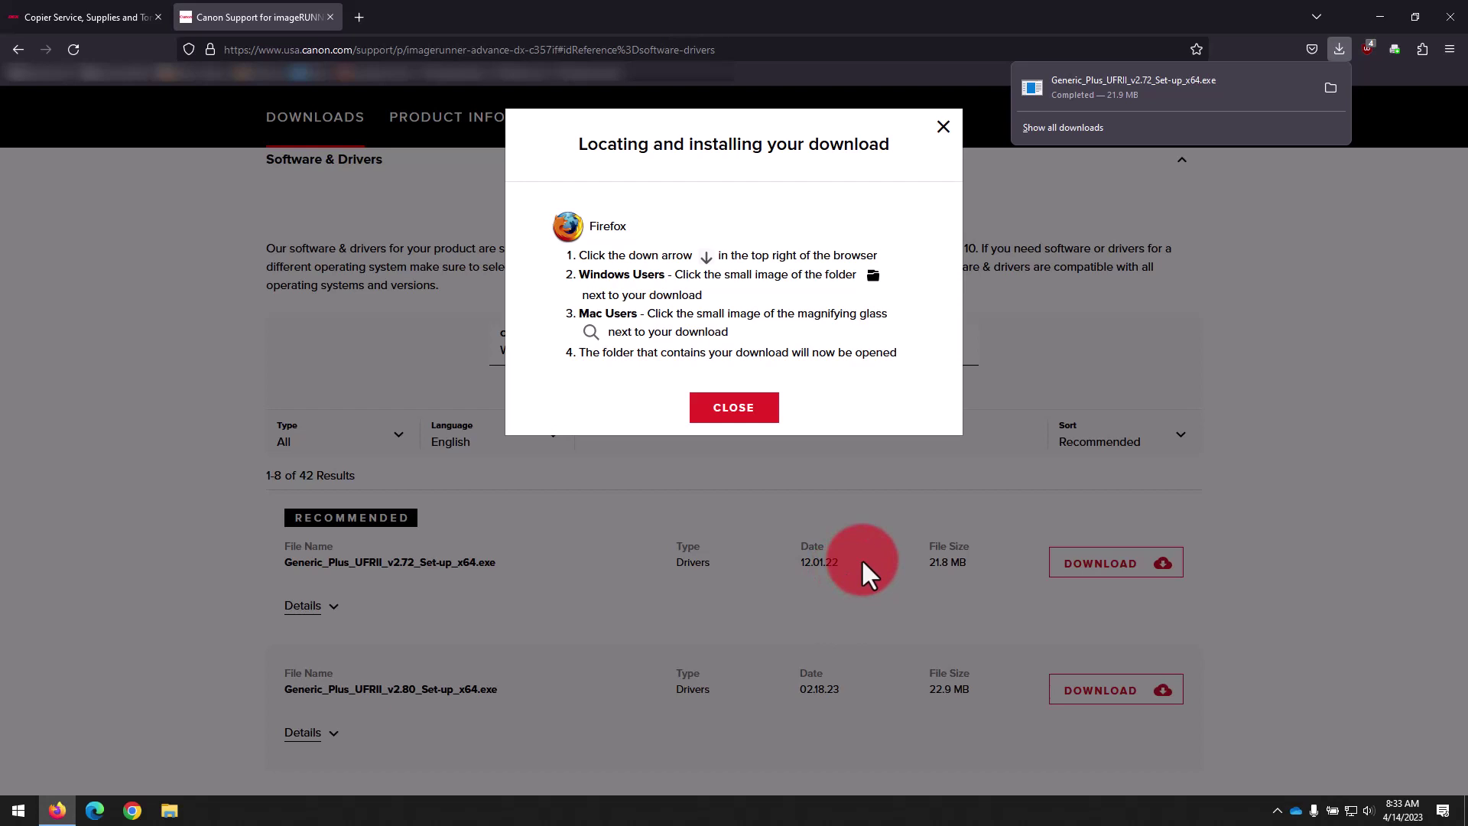
click(1082, 90)
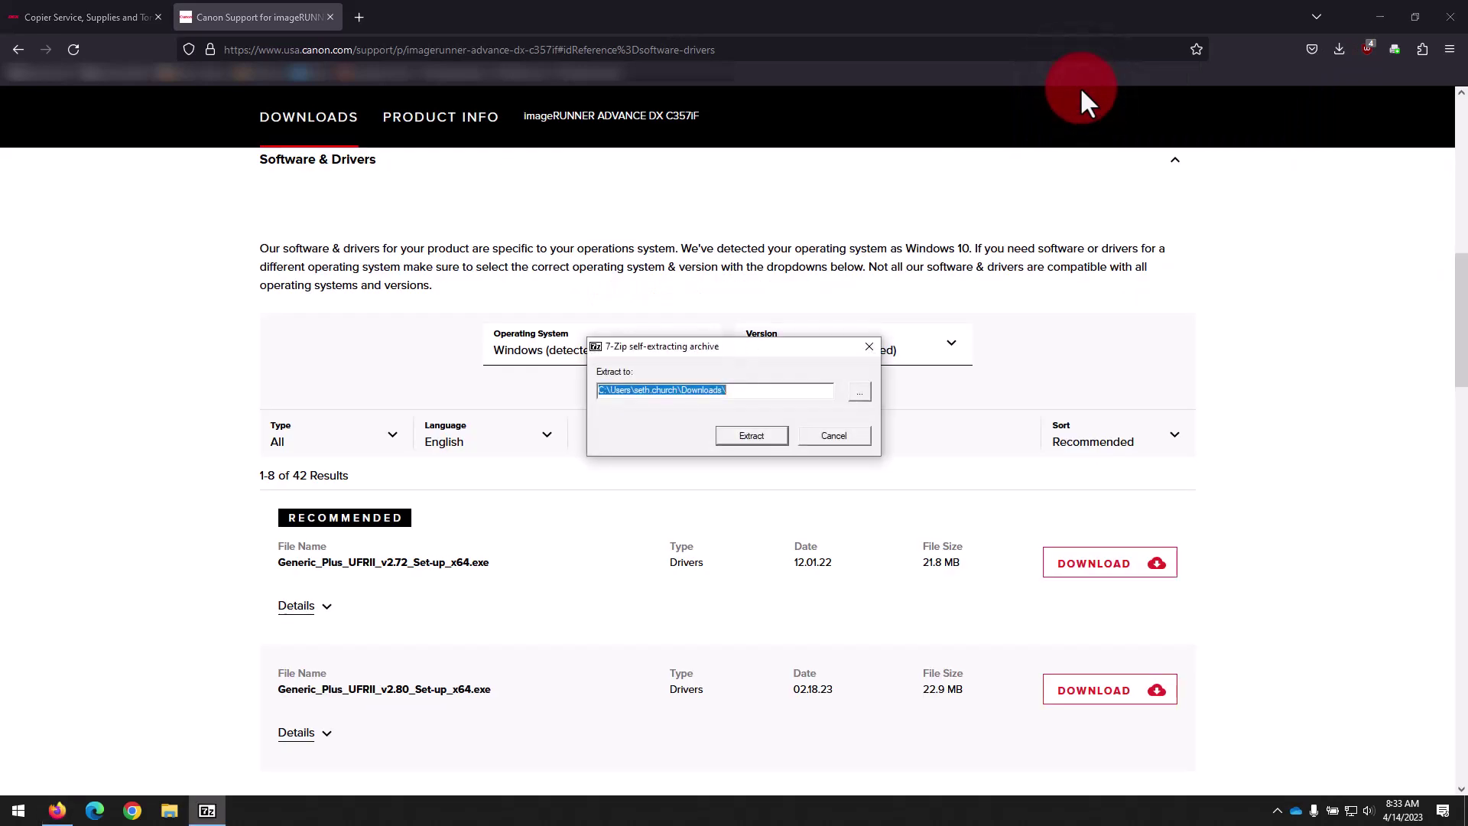
click(749, 435)
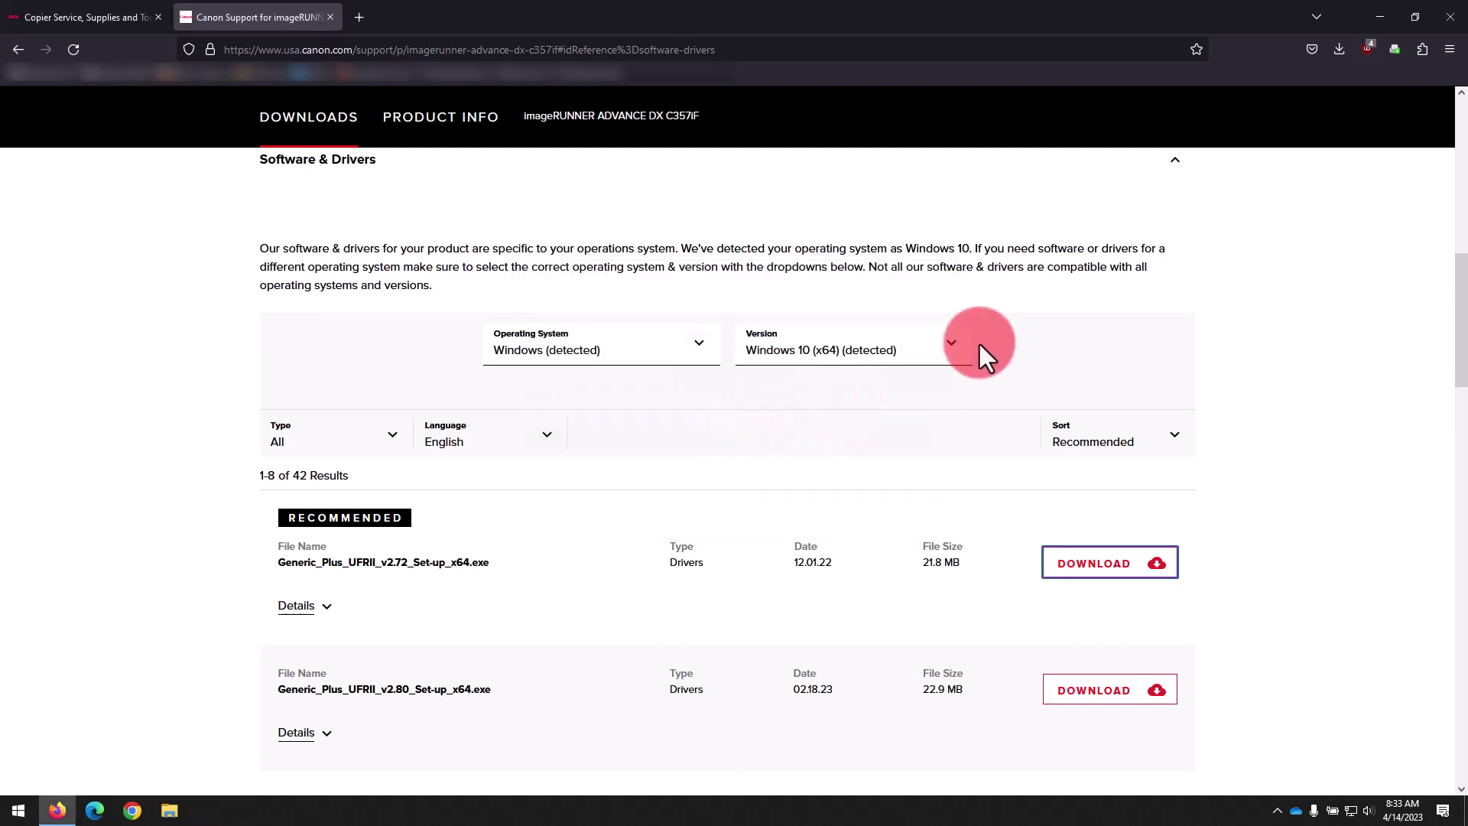
click(1440, 15)
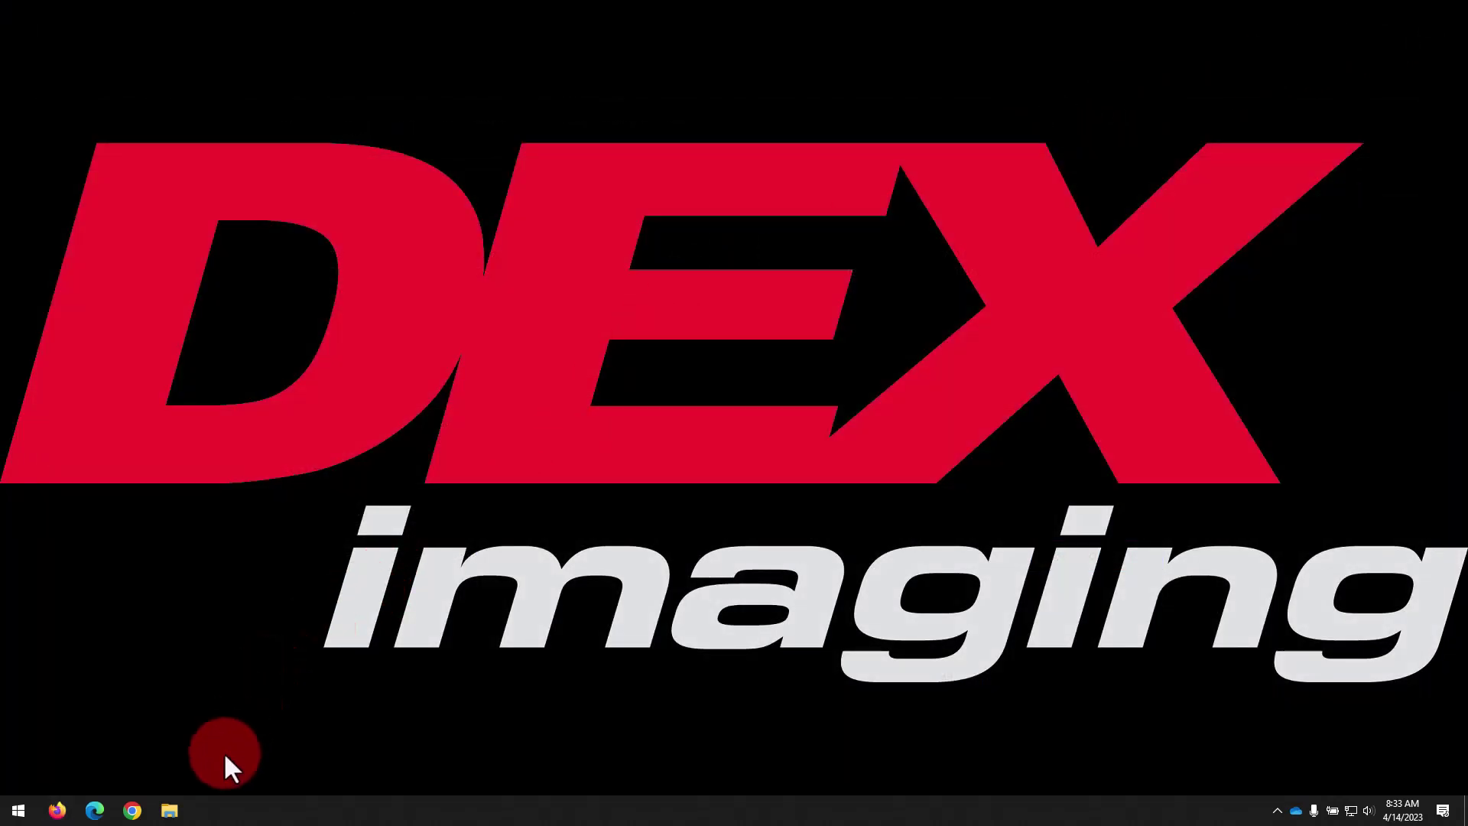
- Open the Generic_Plus_UFRII_v2.72_Set-up_x64 folder under Downloads in File Explorer
click(171, 811)
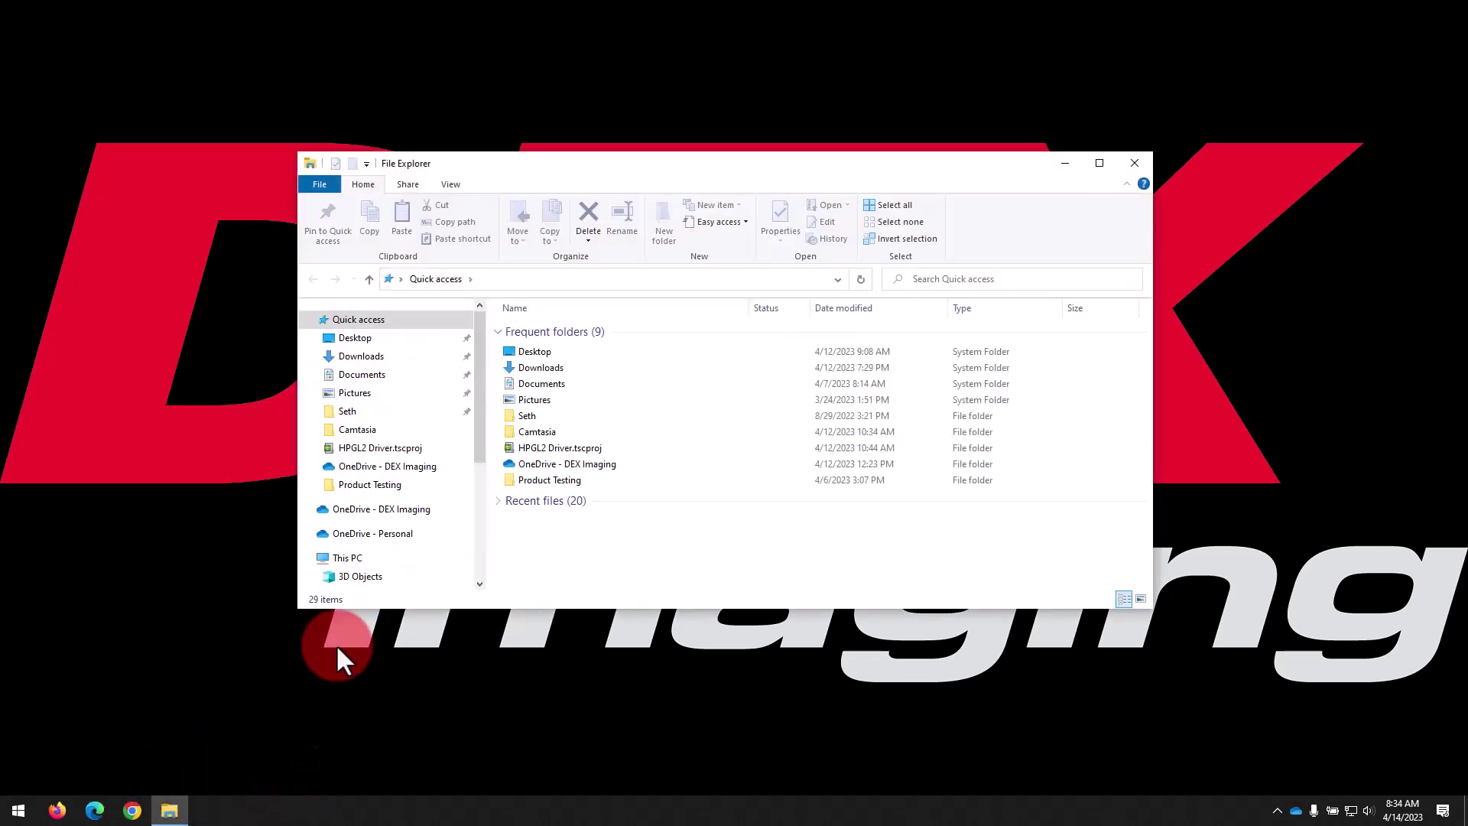
click(380, 358)
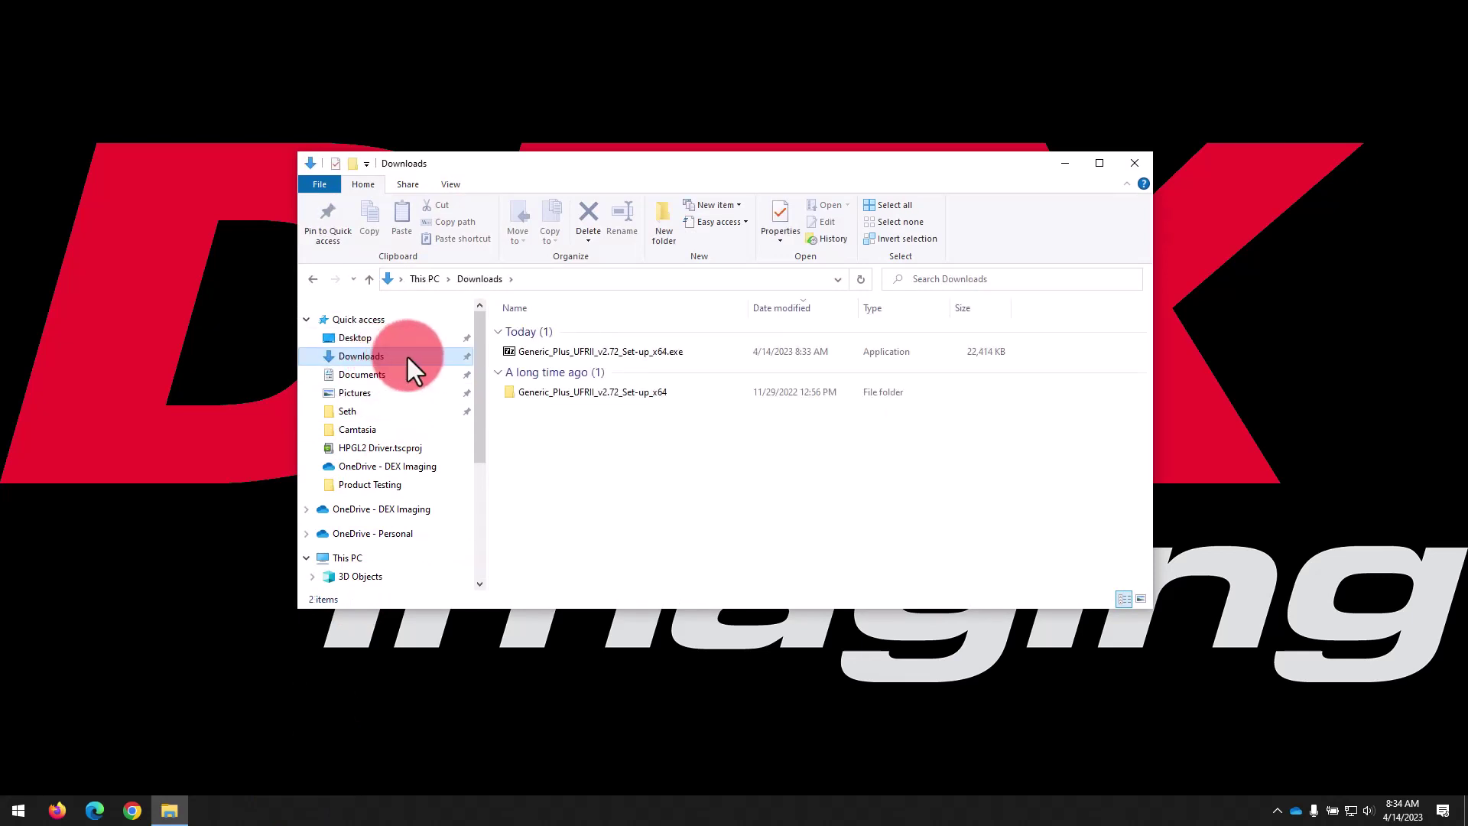
click(526, 394)
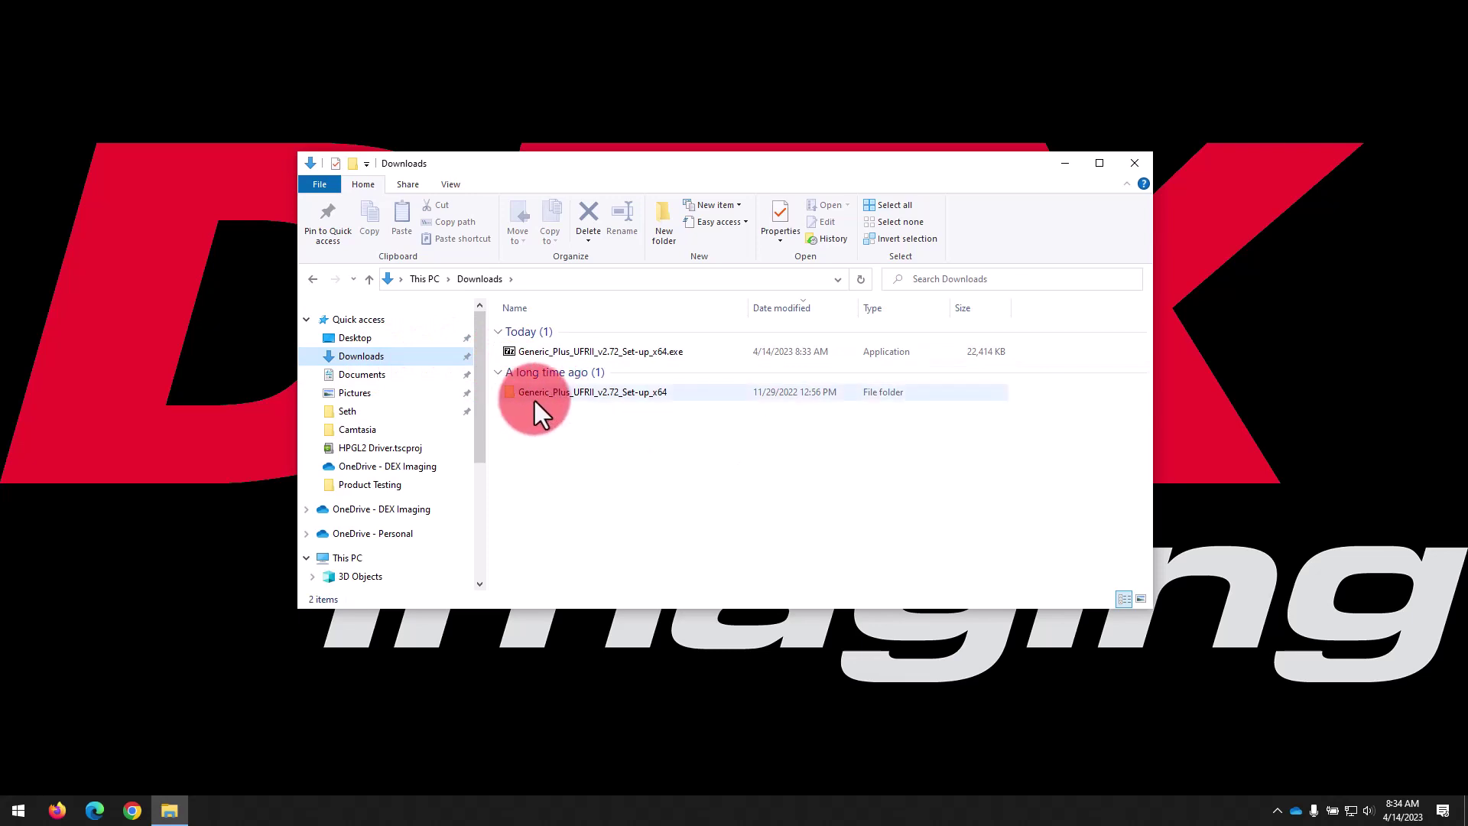
double_click(534, 401)
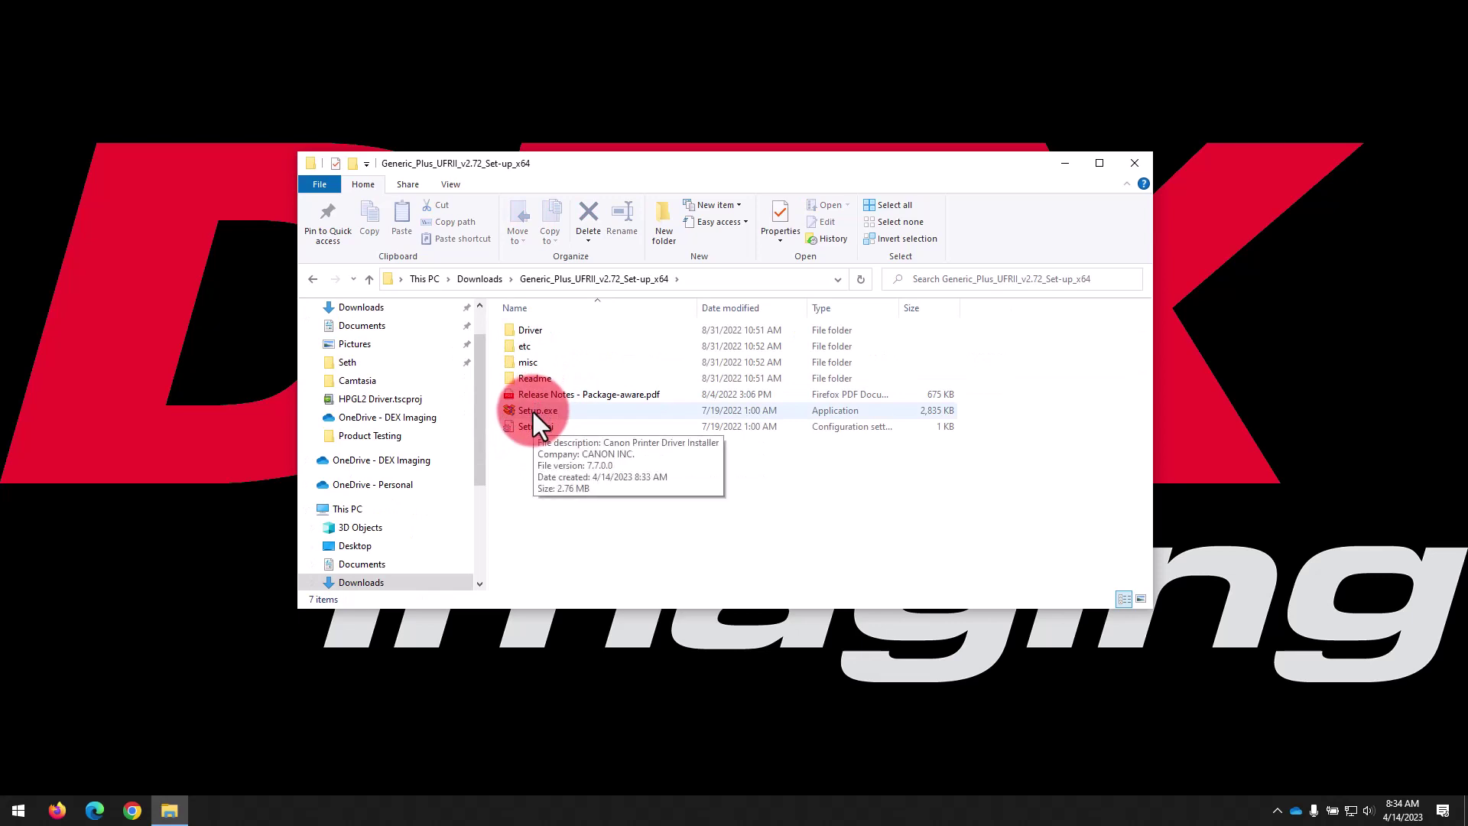
- Run Setup.exe, accept the licence with Standard setup, and select the iR-ADV C357 at 192.168.81.26
click(534, 418)
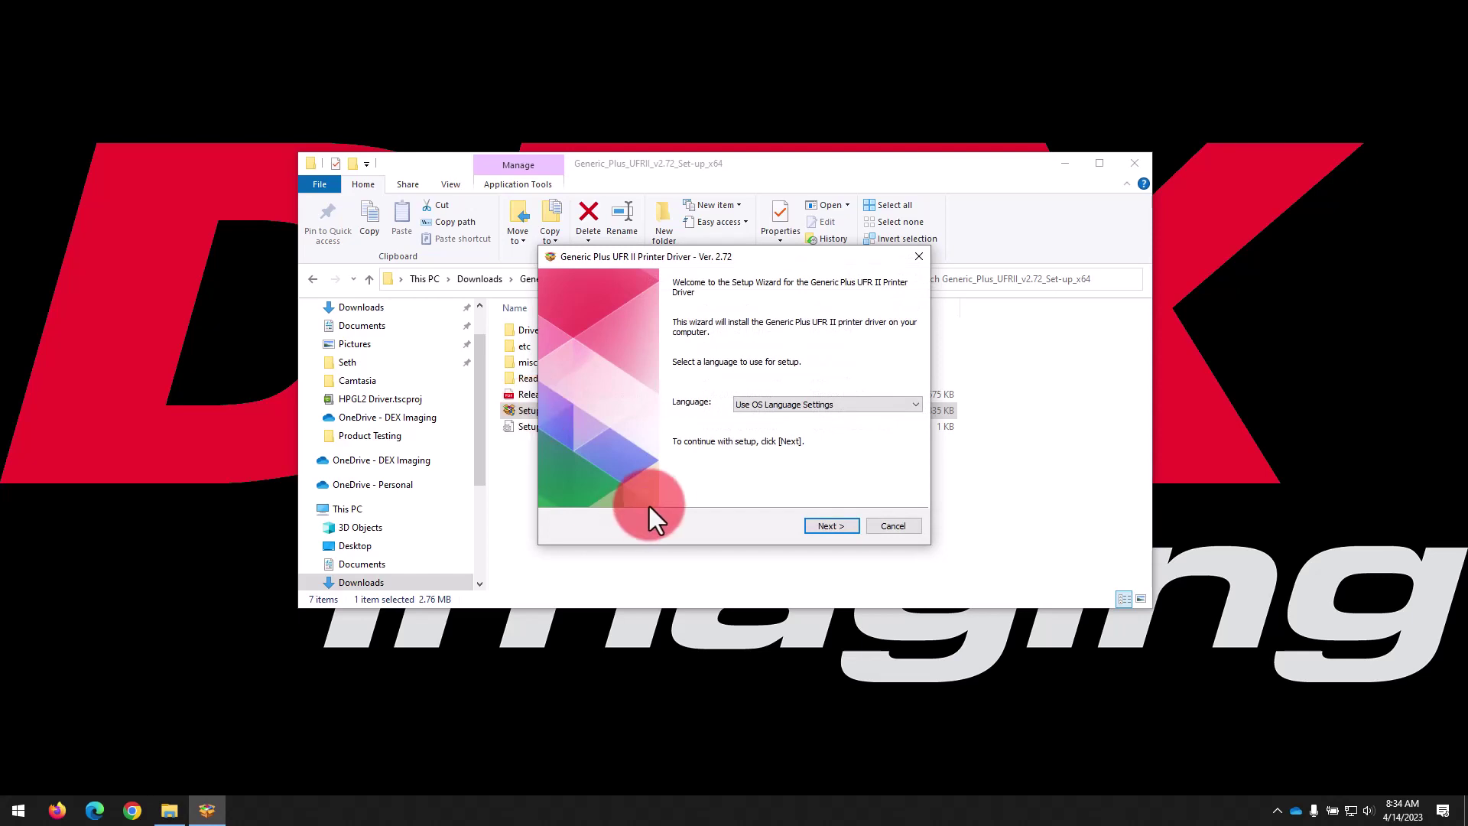
click(813, 526)
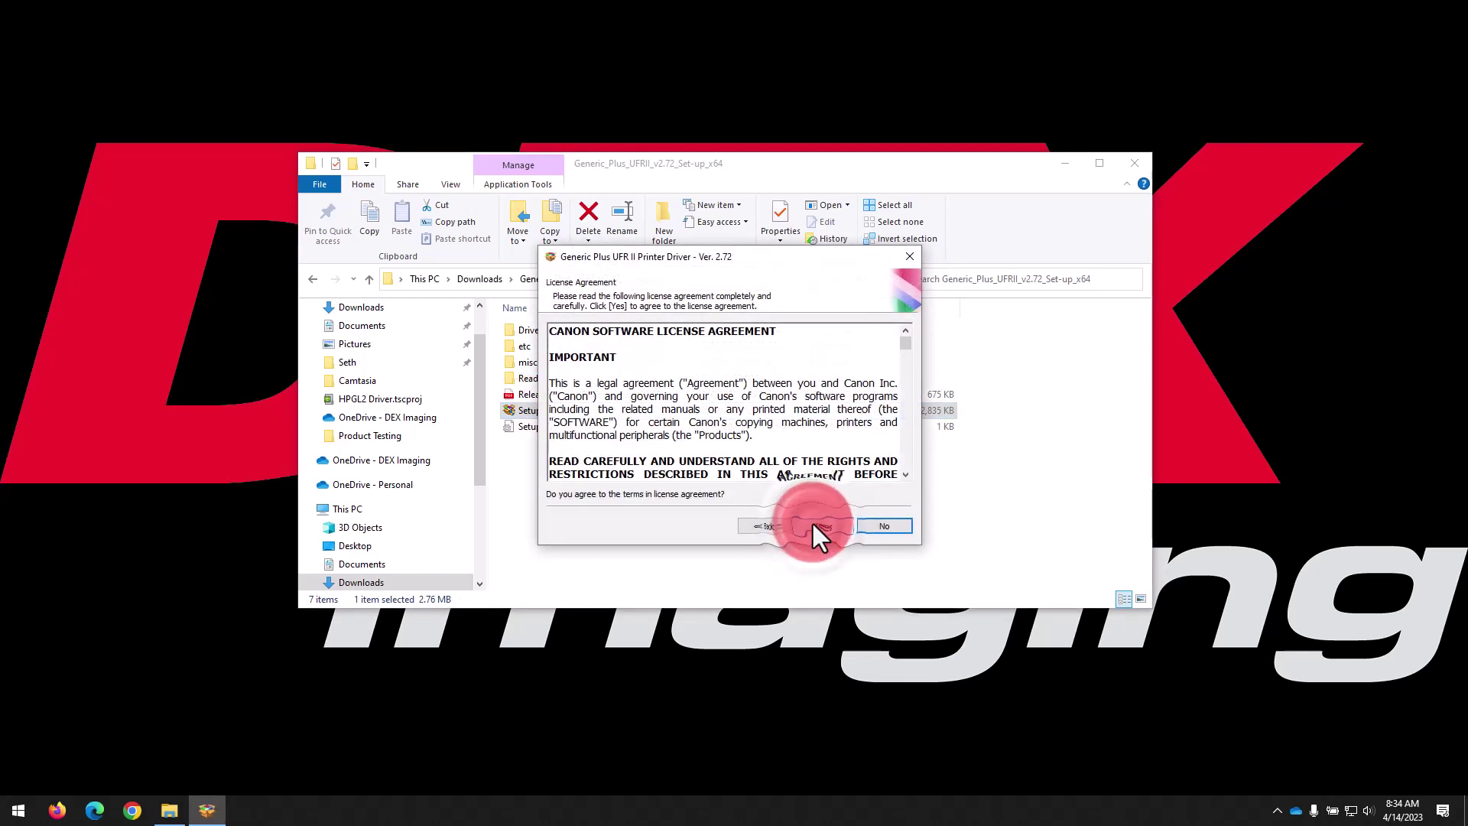
click(813, 524)
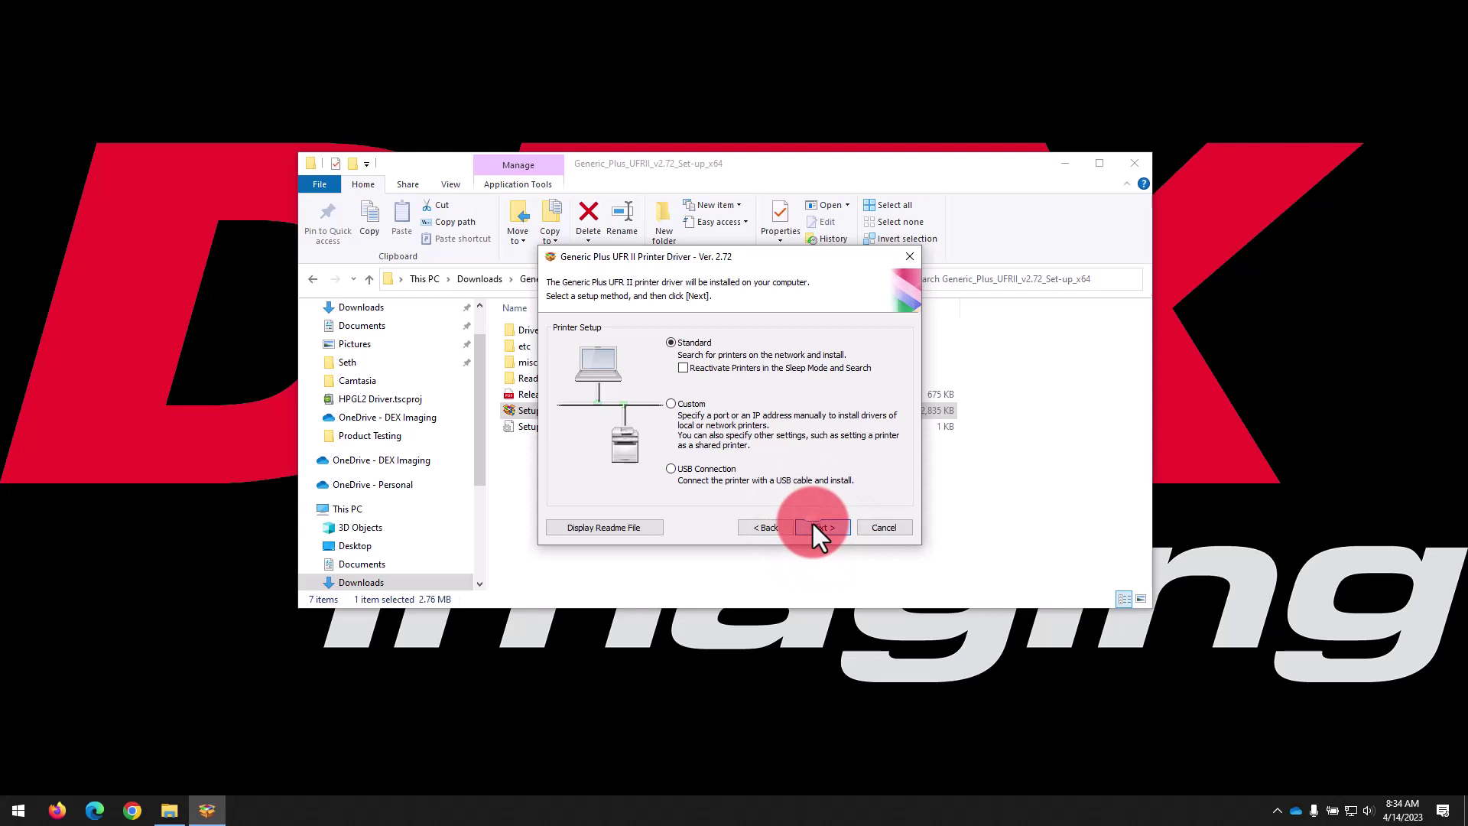
click(814, 524)
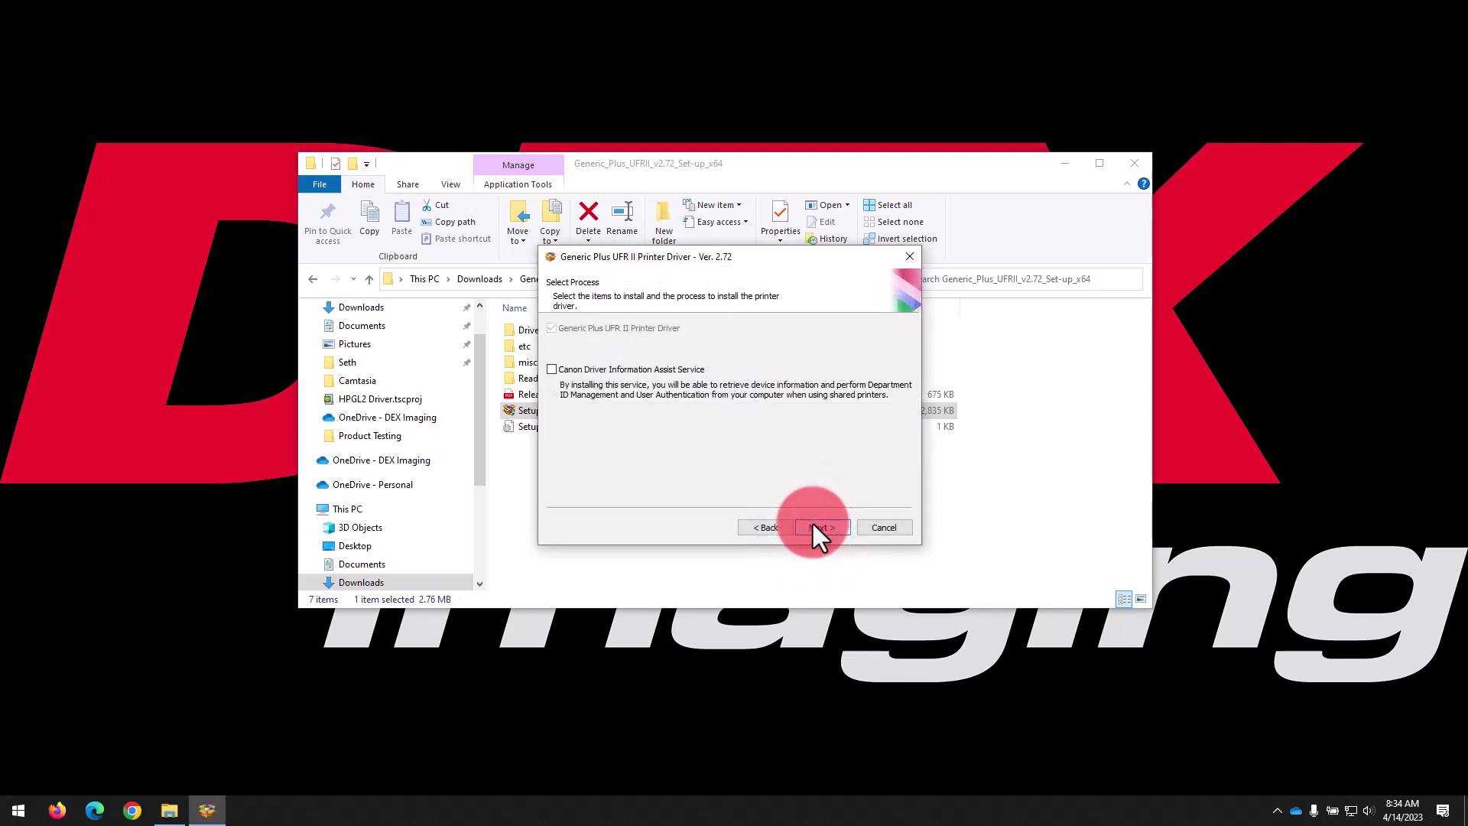
click(813, 527)
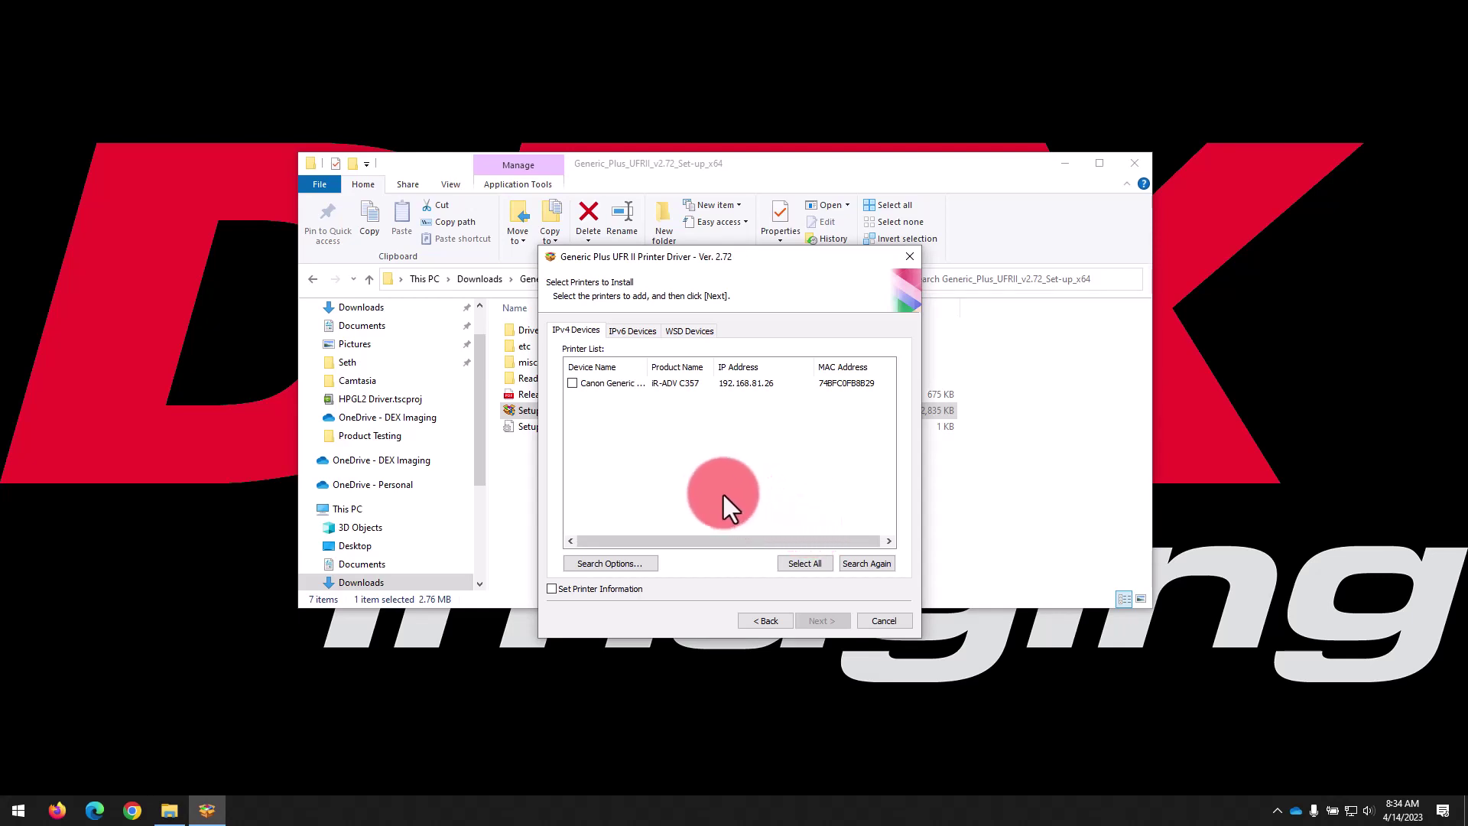
click(572, 384)
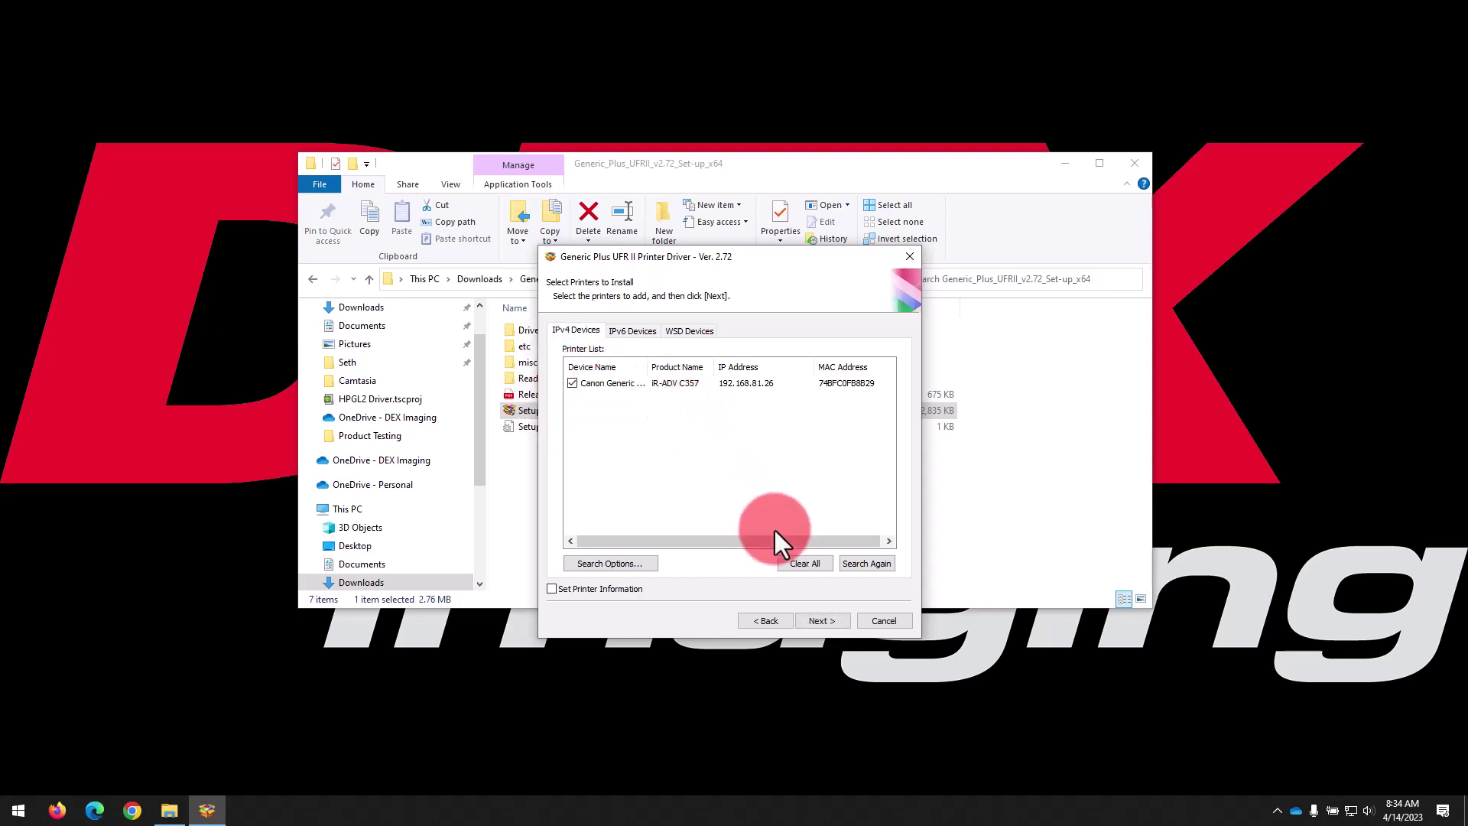
click(823, 620)
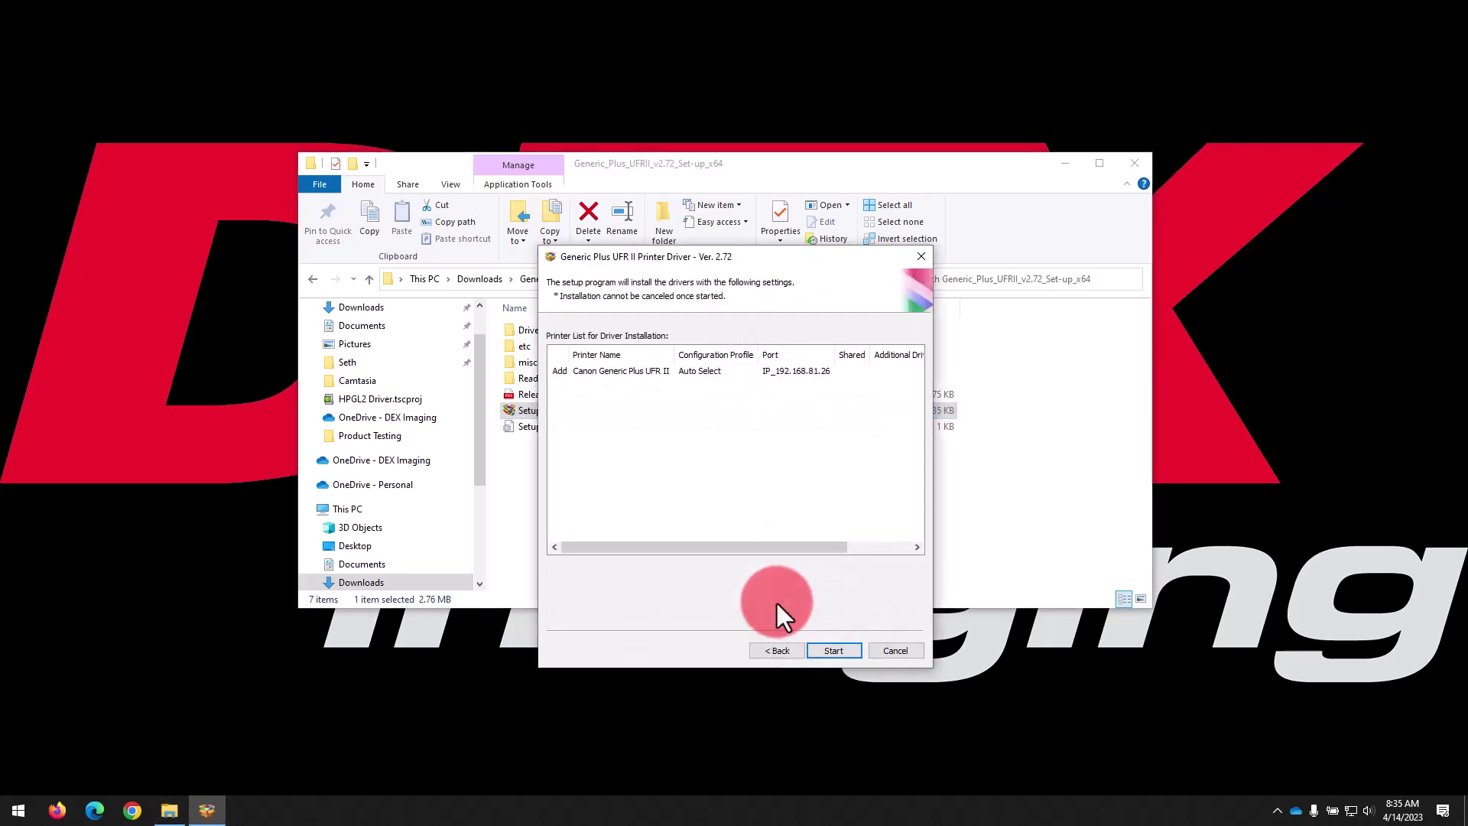
- Start installing the Generic Plus UFR II driver for the detected iR-ADV C357
click(832, 650)
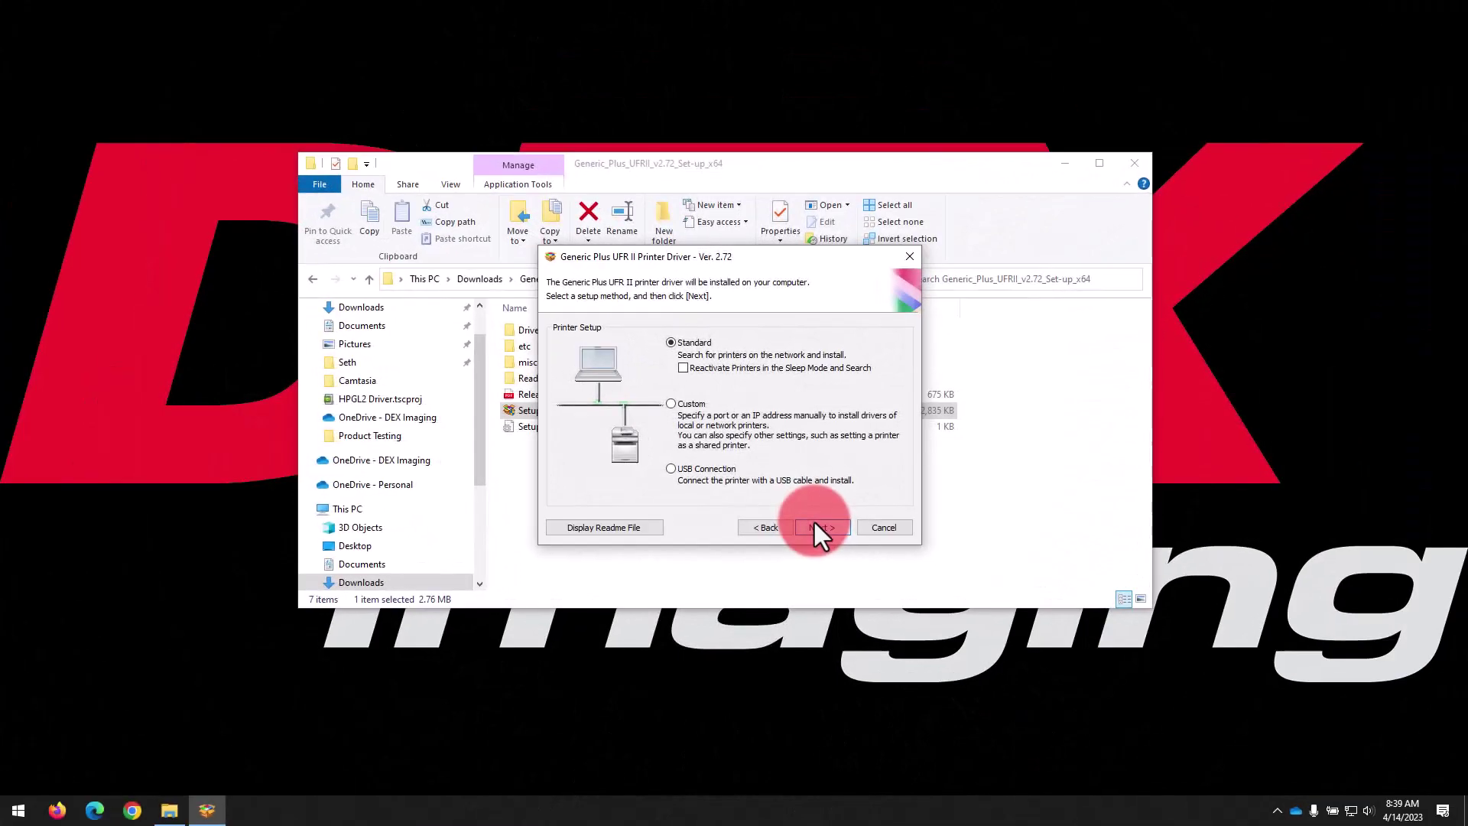
- Switch the installer to Custom setup and continue with Add New Printers
click(697, 402)
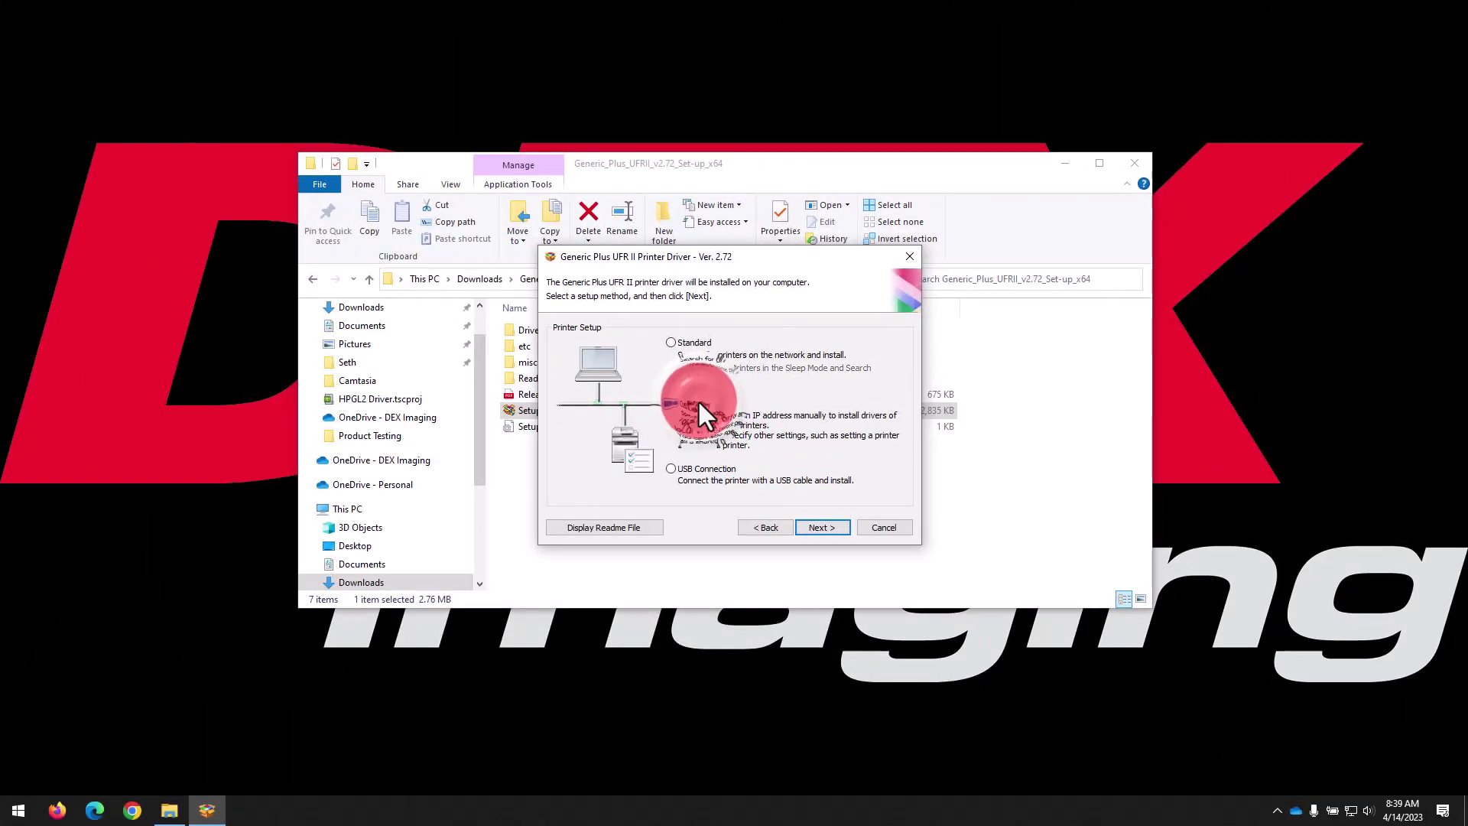
click(838, 529)
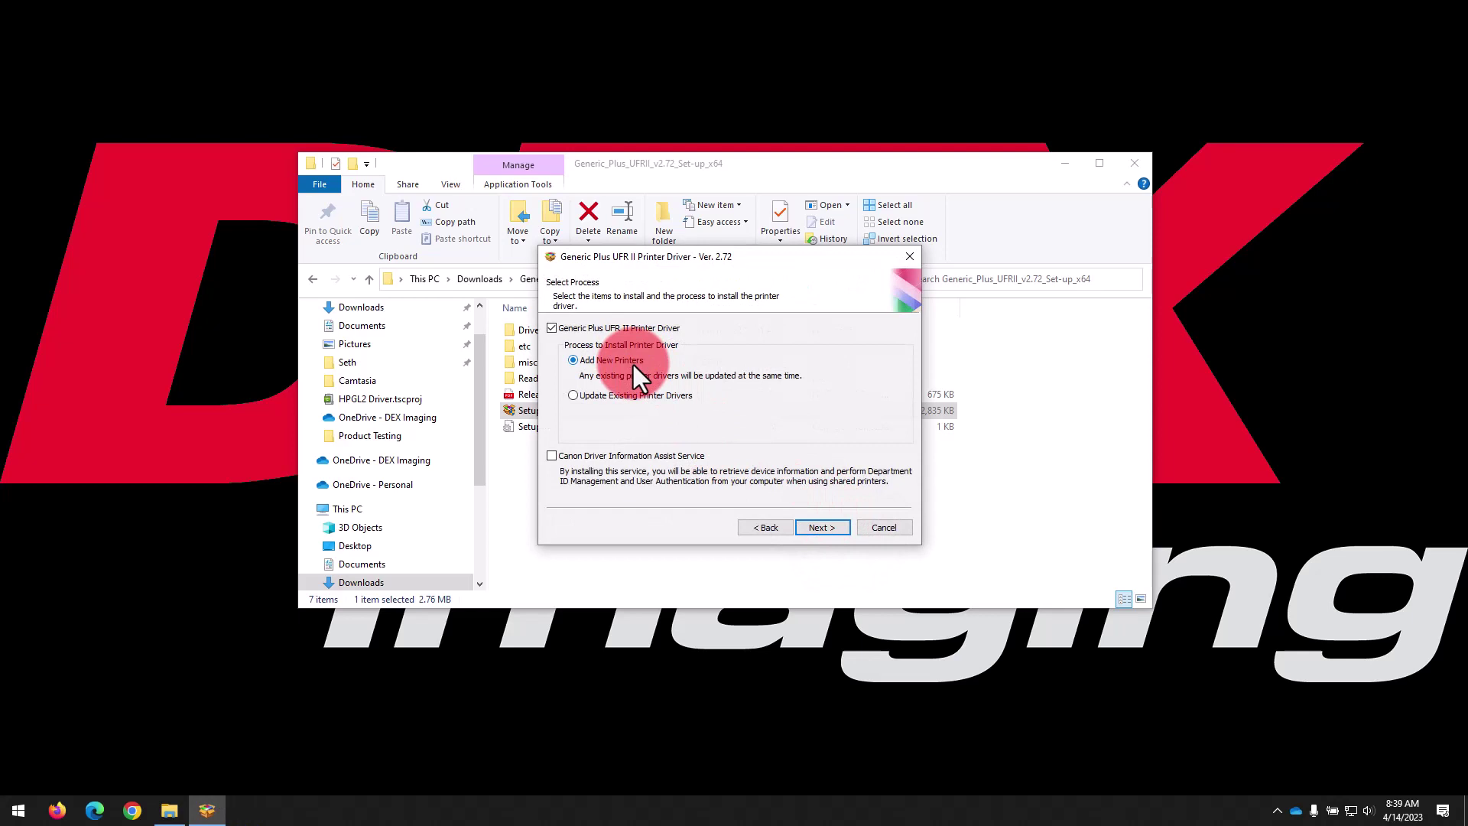
click(828, 530)
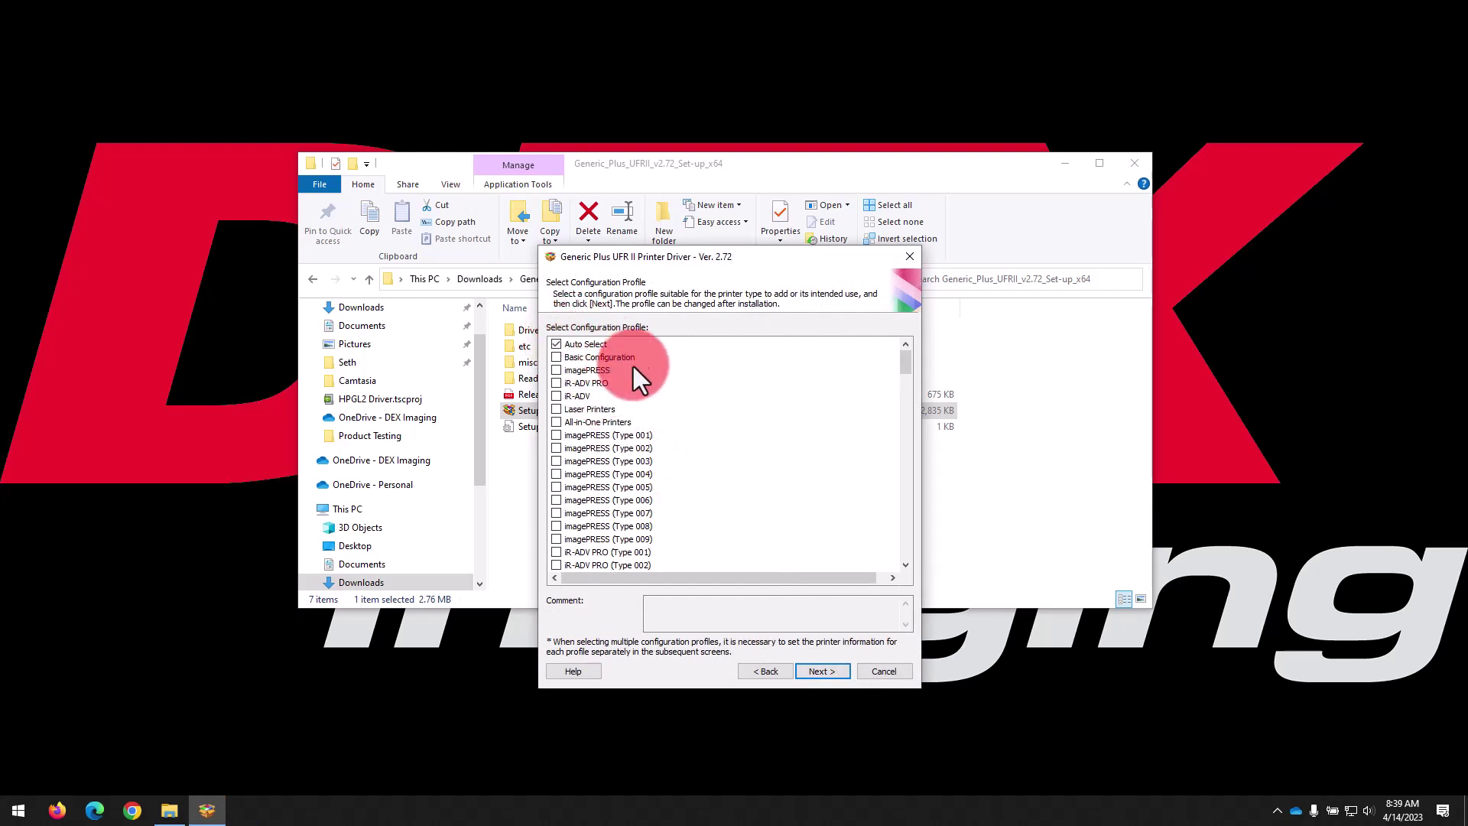
- Keep the Auto Select profile, name the printer 'Canon imageRUNNER C357', and add a Standard TCP/IP Port
click(828, 670)
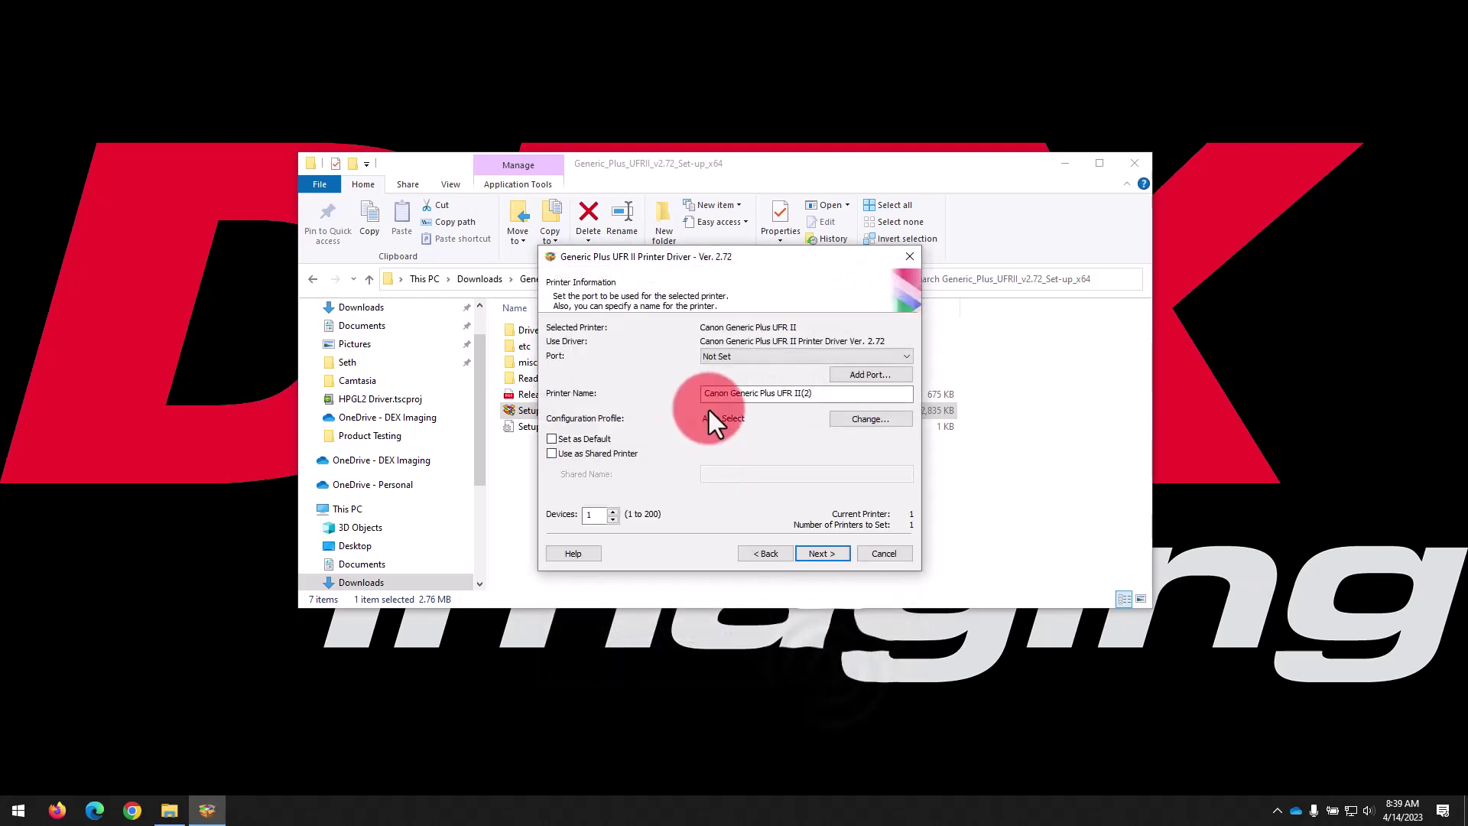
drag(857, 393, 558, 370)
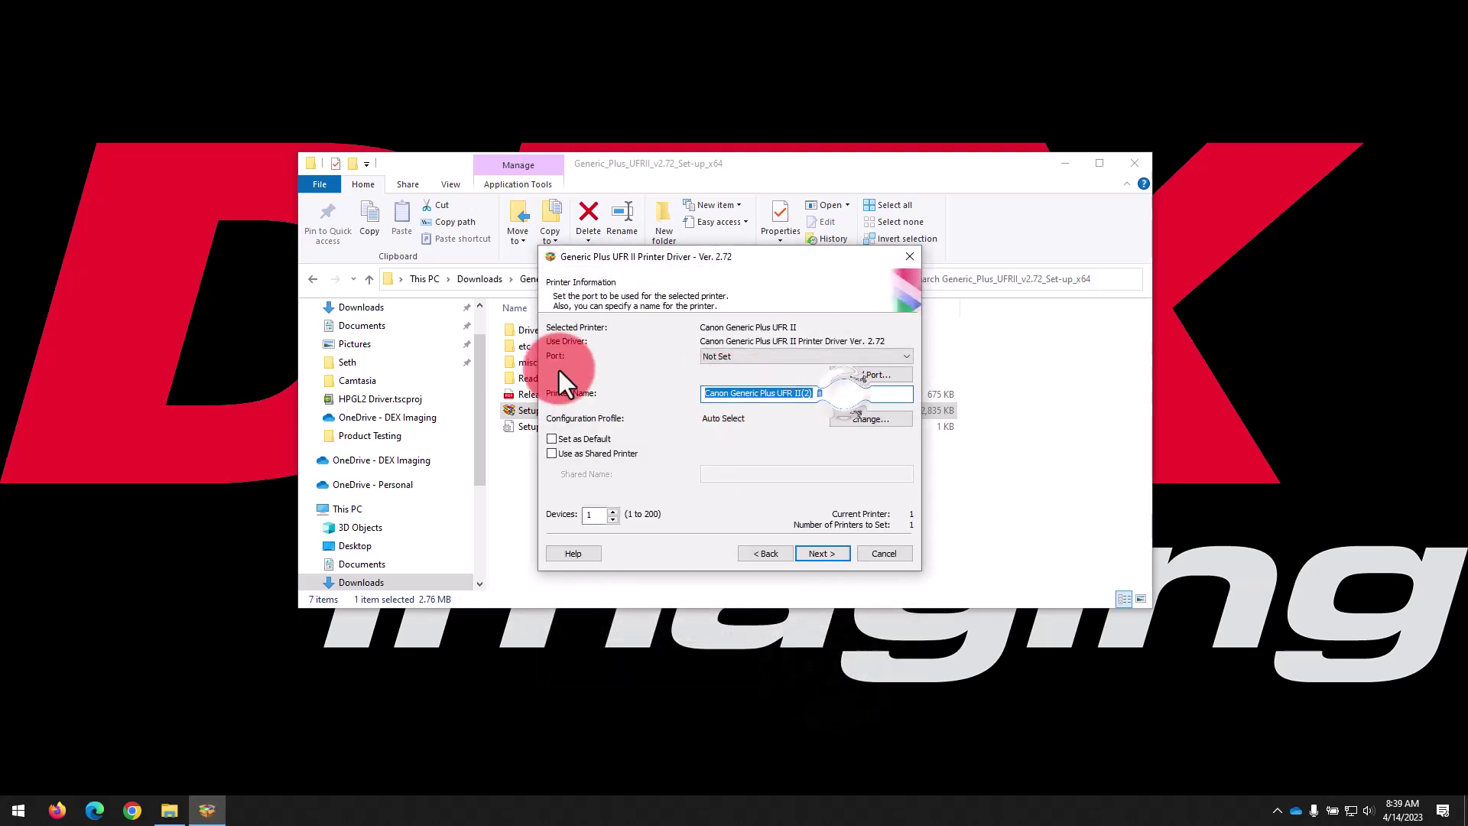
text(Canon imageRUNNER C357)
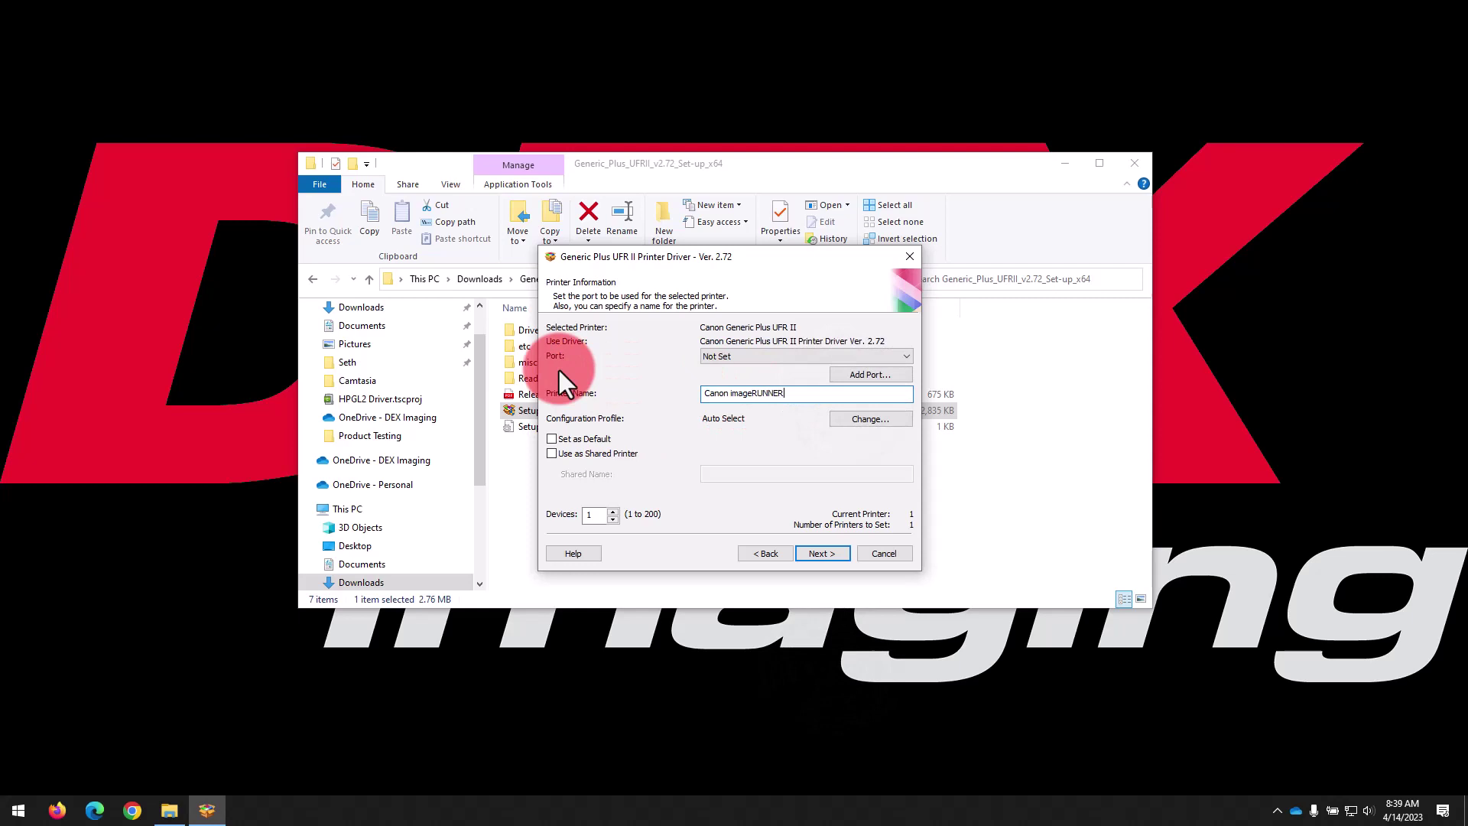
click(902, 379)
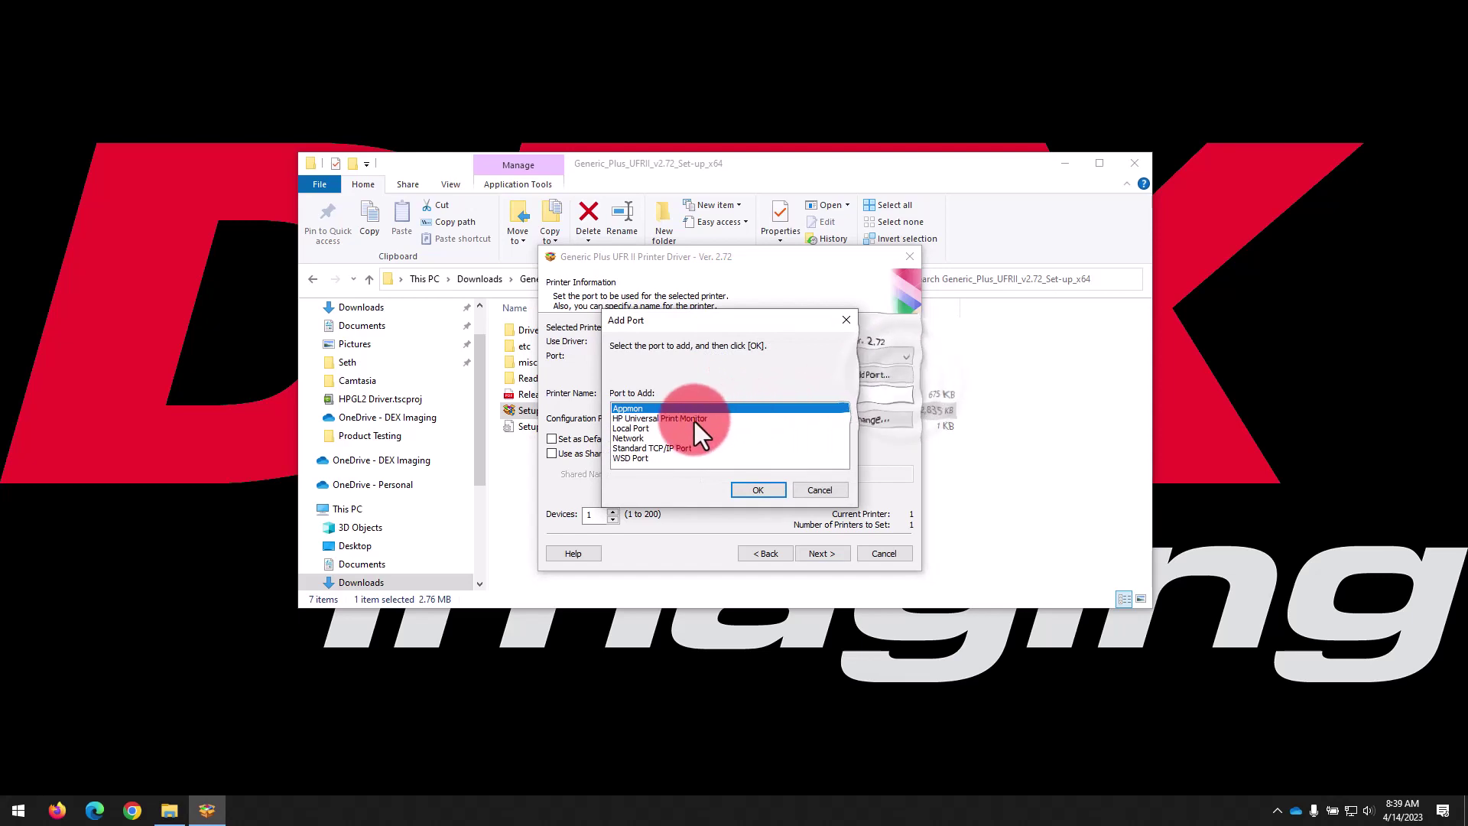
click(667, 448)
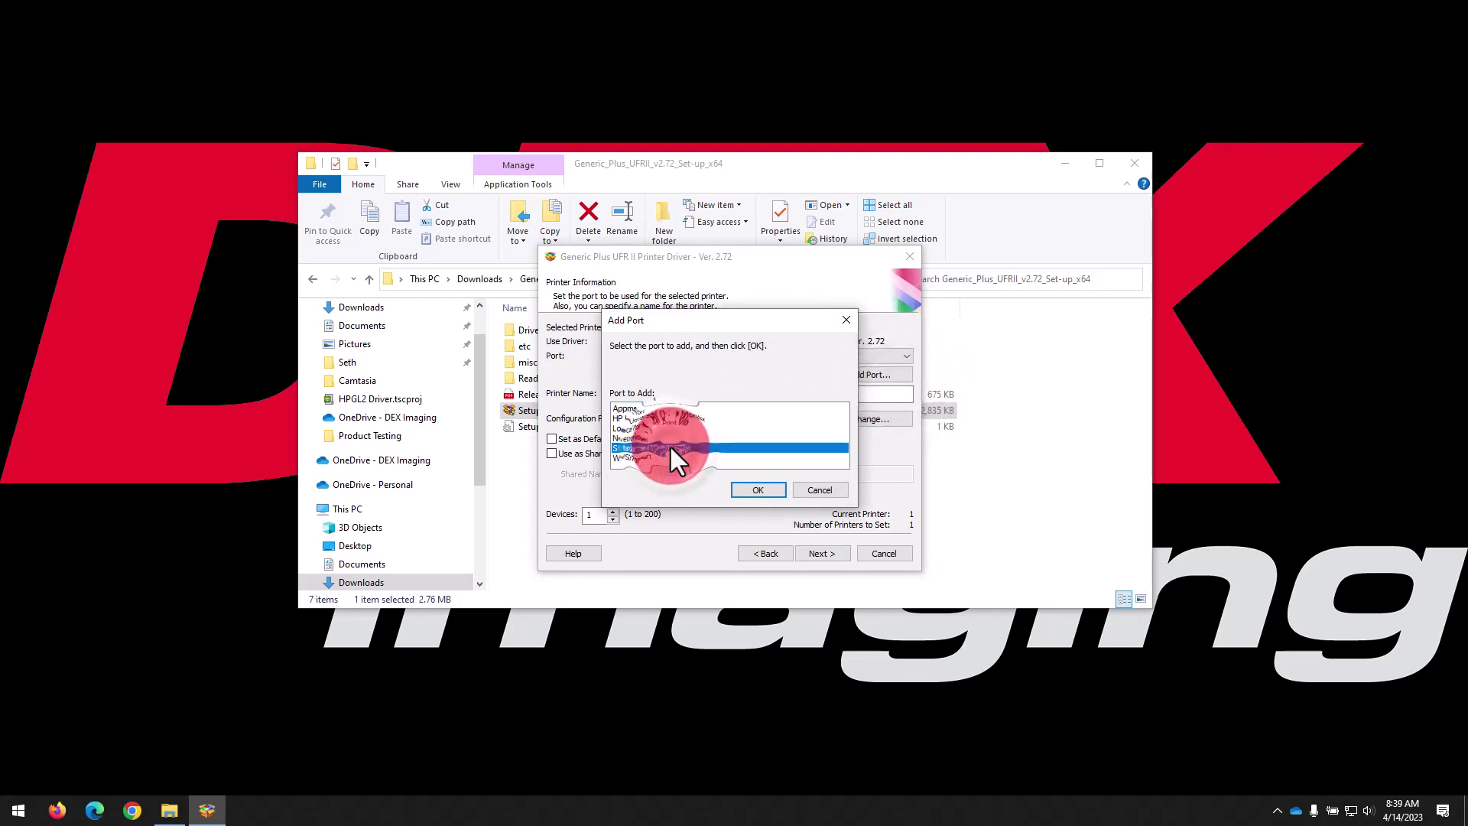
- Create a Standard TCP/IP port for printer address 192.168.81.26
click(752, 489)
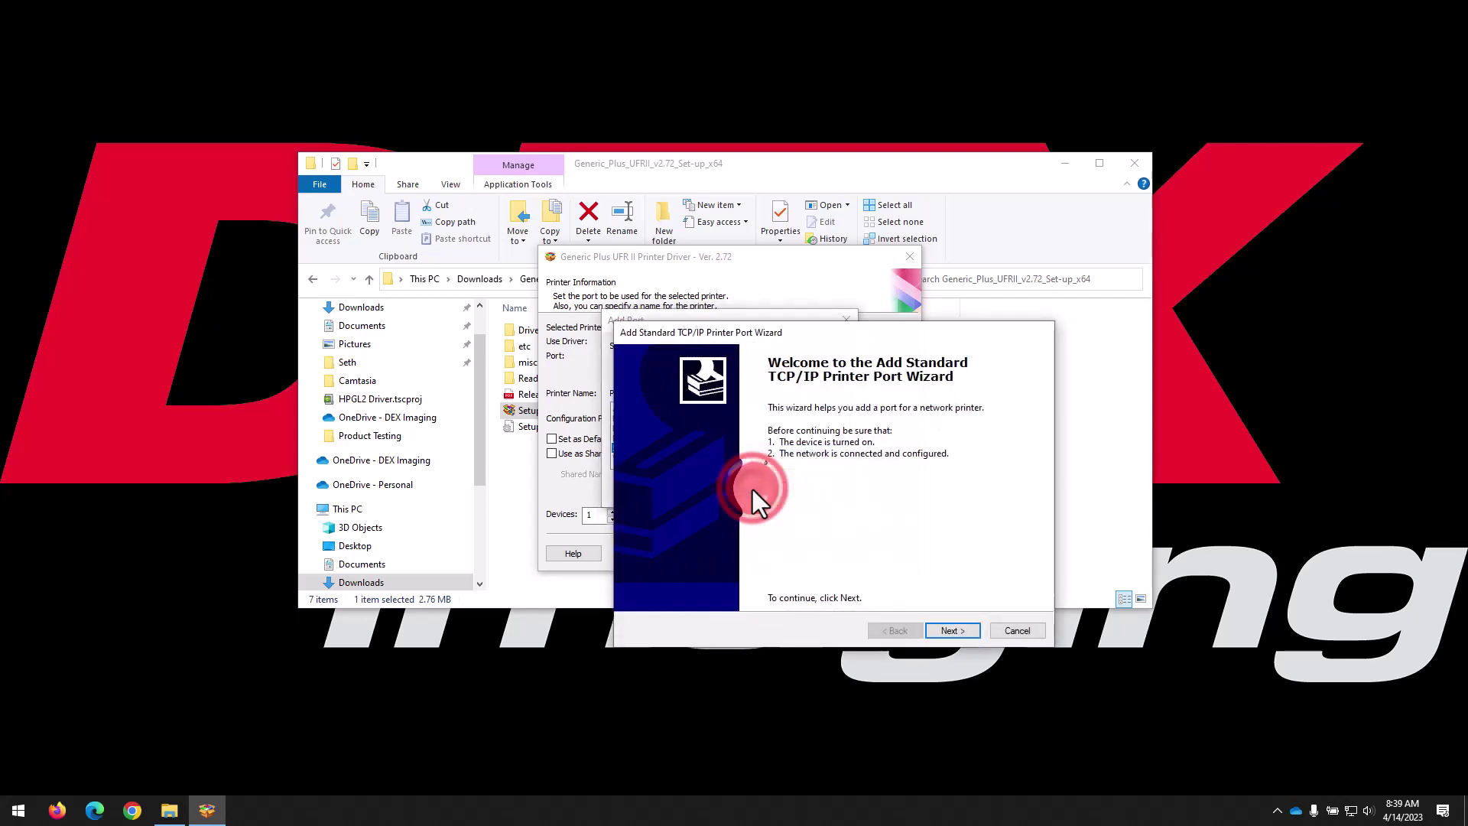
click(952, 631)
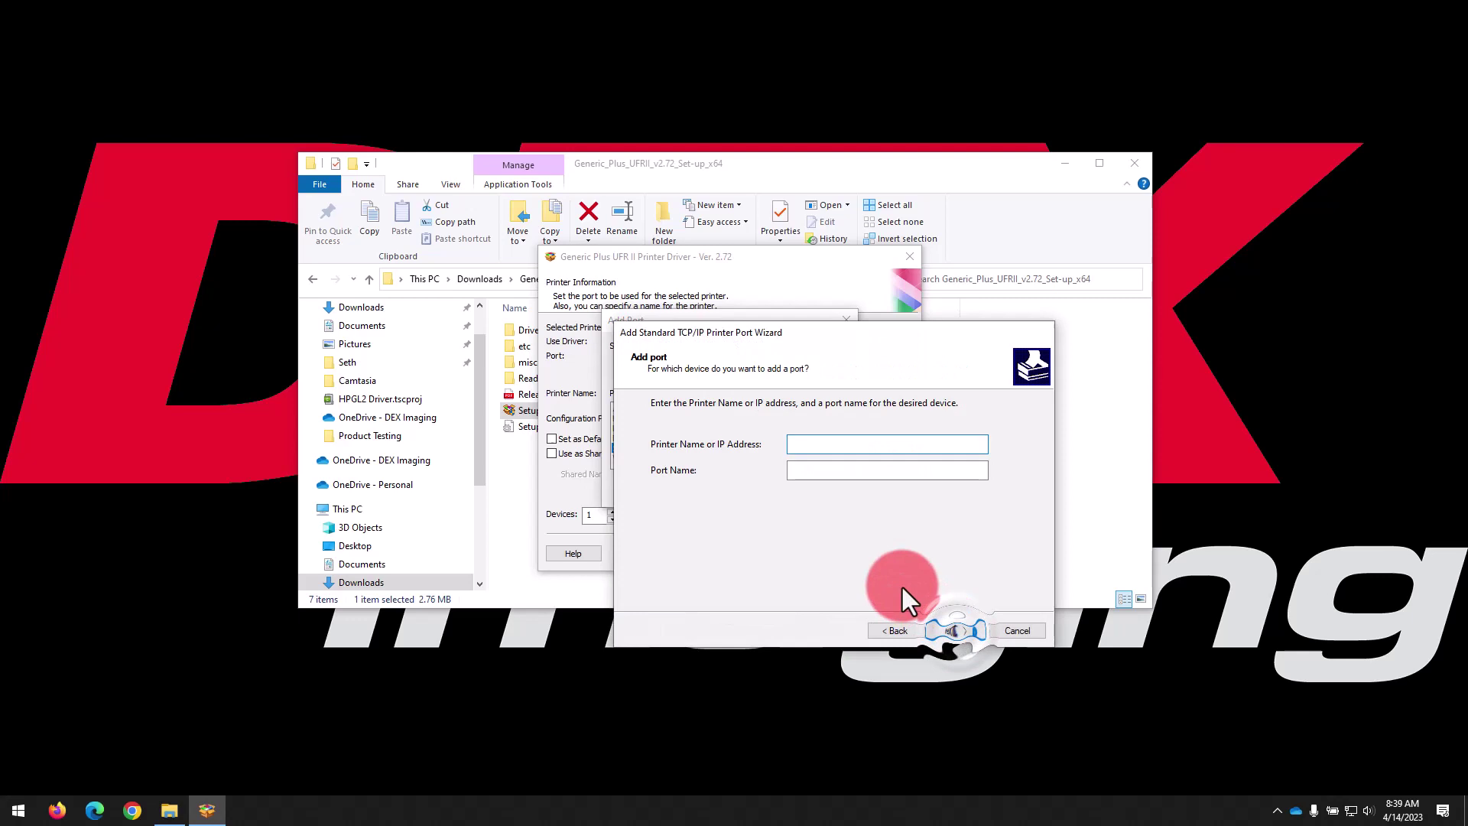
text(192)
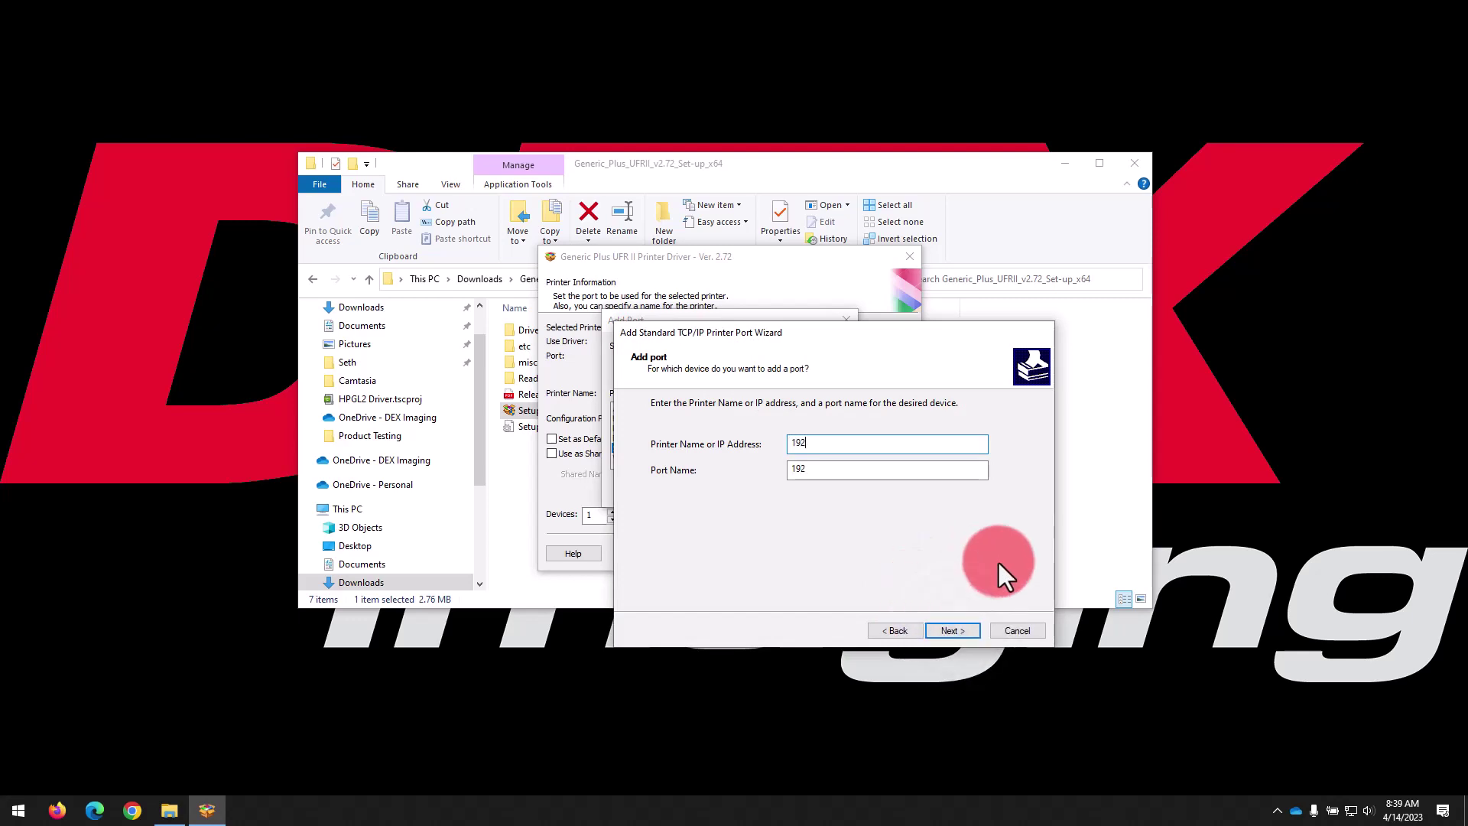
text(.168.81.26)
click(978, 630)
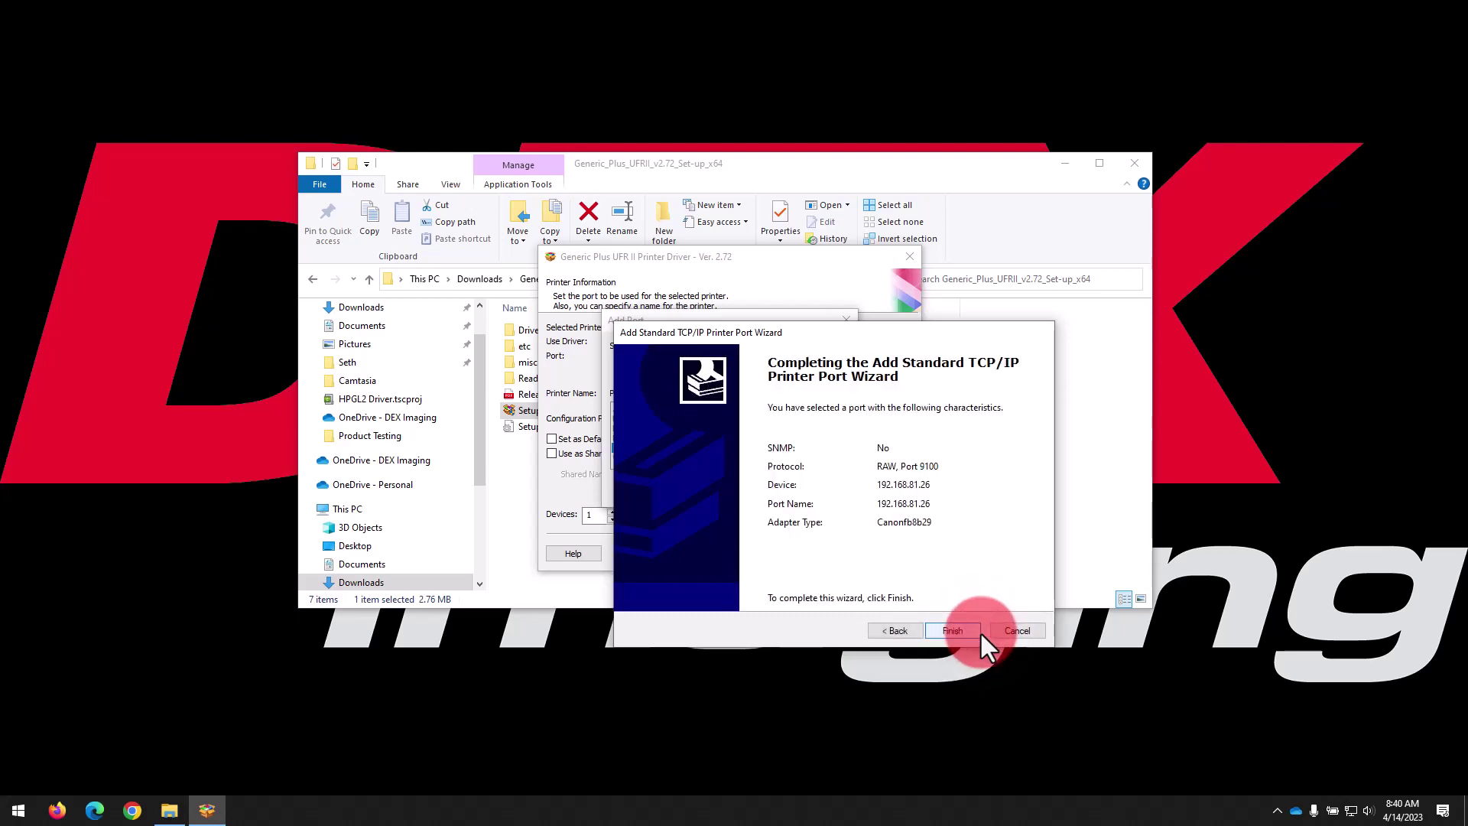
- Finish the port, install Canon imageRUNNER C357, then exit setup declining the restart
click(979, 632)
click(820, 558)
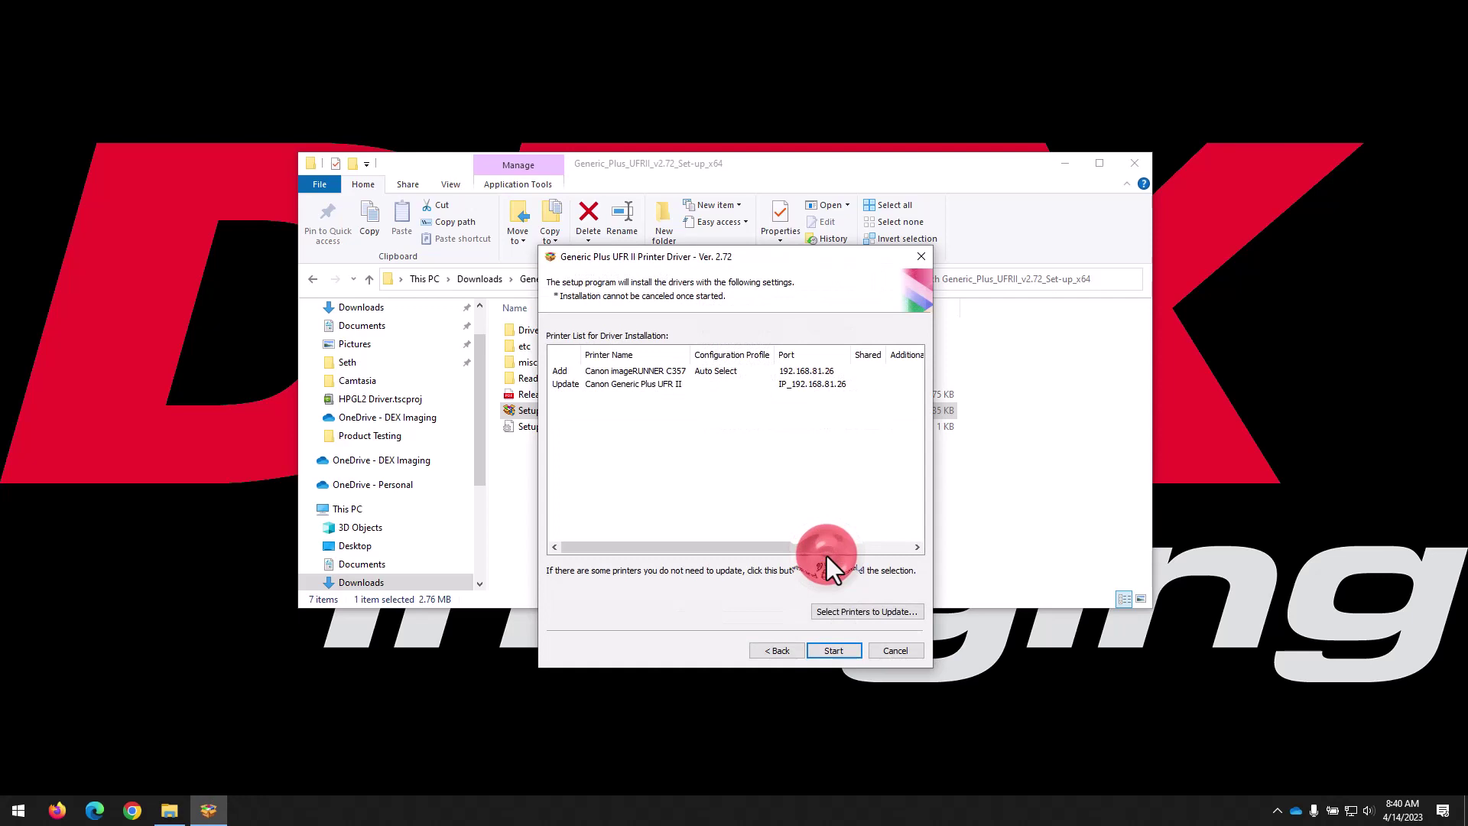
click(858, 650)
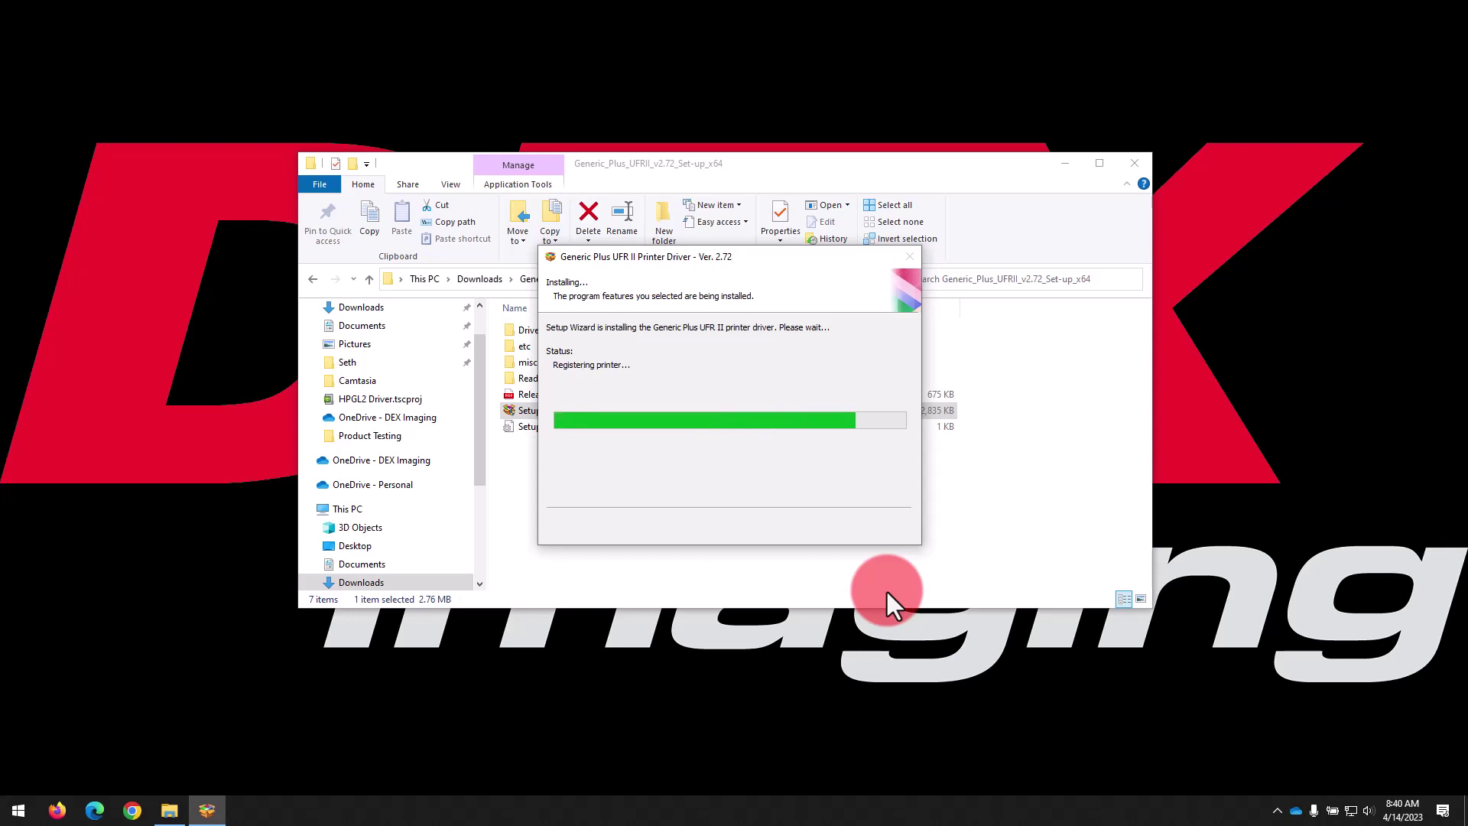
click(882, 525)
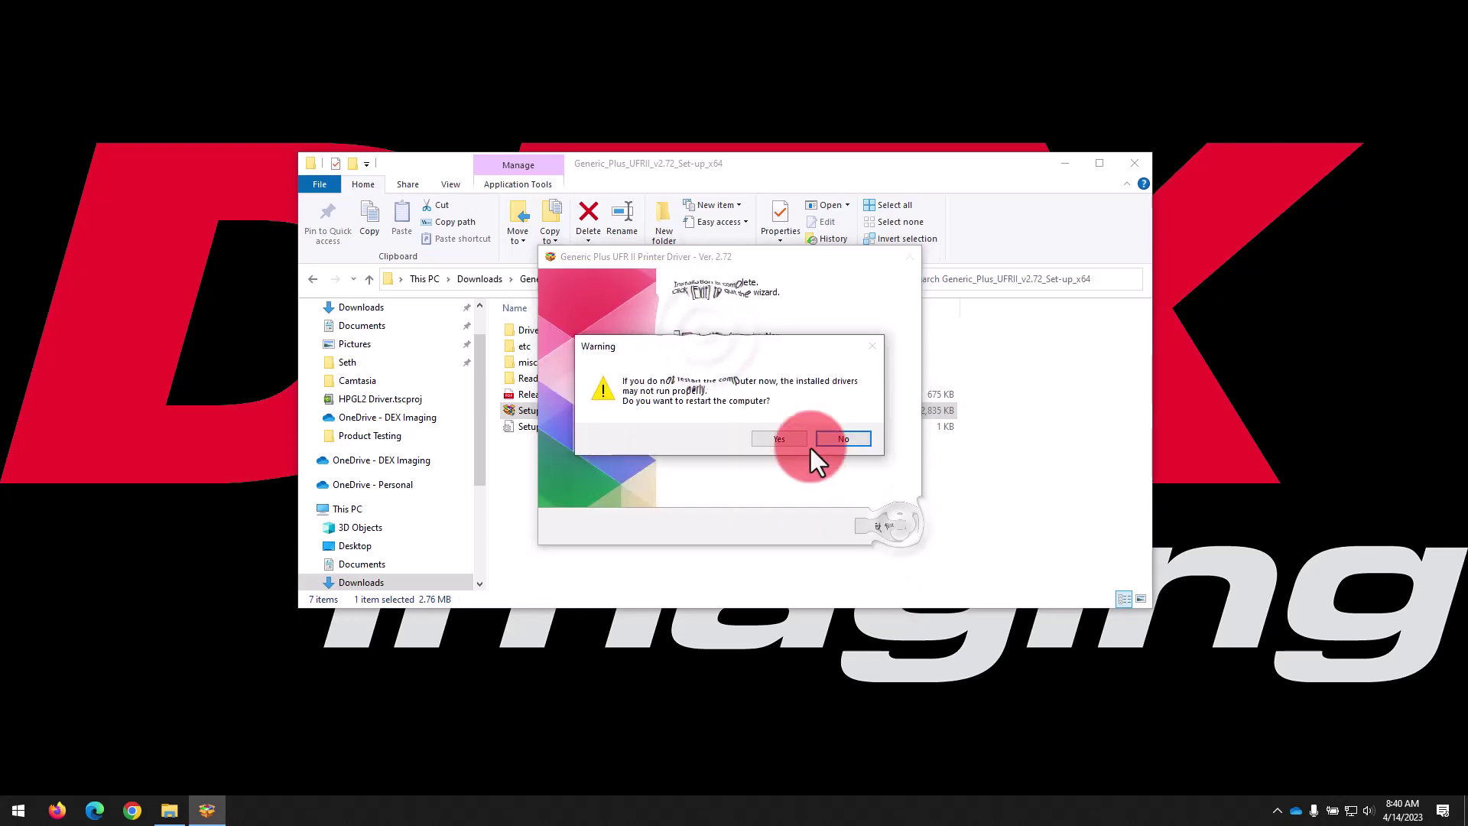
click(845, 449)
click(157, 741)
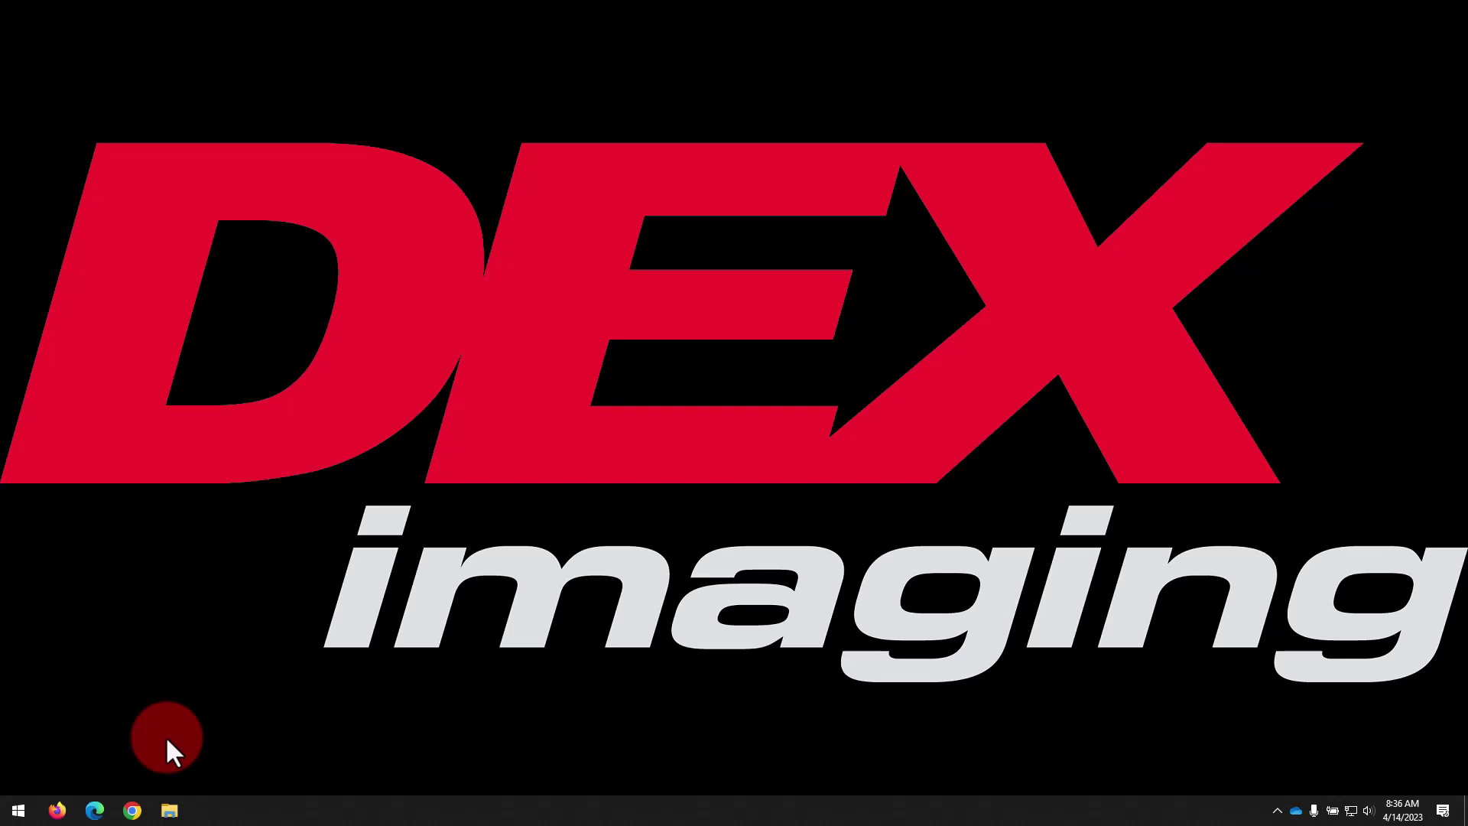
- Open Devices and Printers from the Run prompt and bring up the Canon Generic Plus UFR II's context menu
right_click(16, 812)
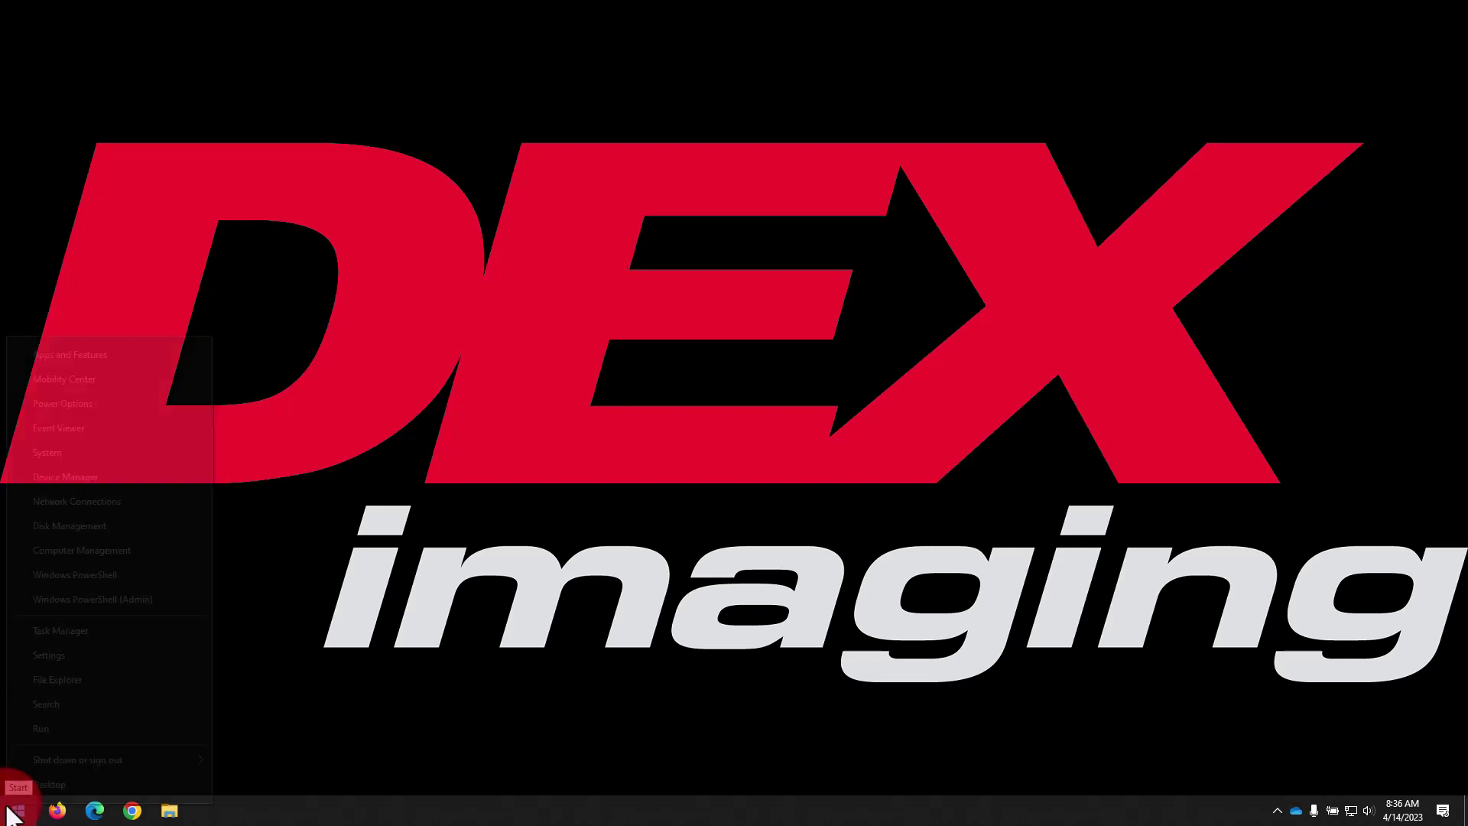
click(66, 729)
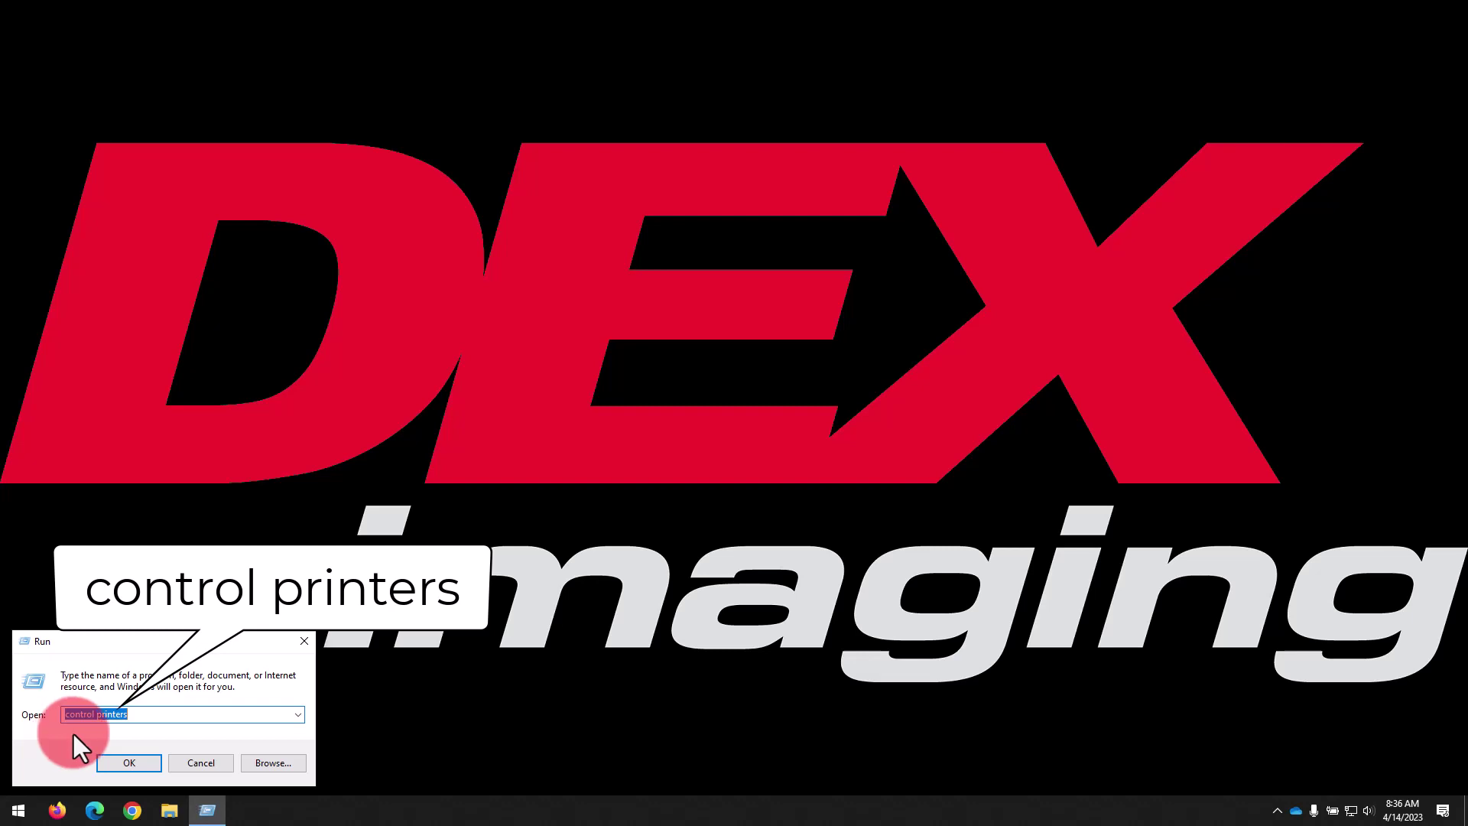
click(124, 762)
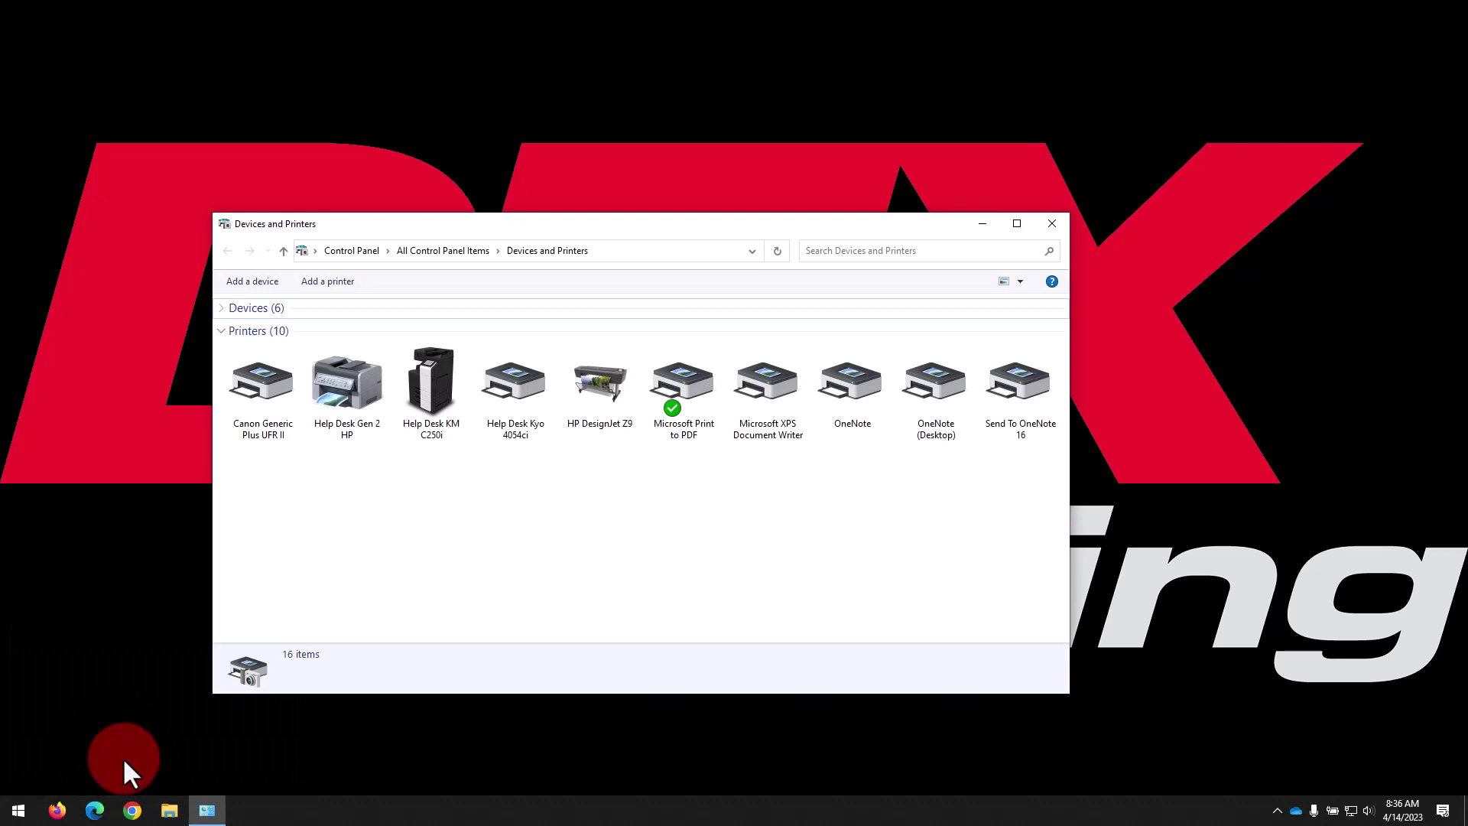
click(284, 399)
right_click(285, 399)
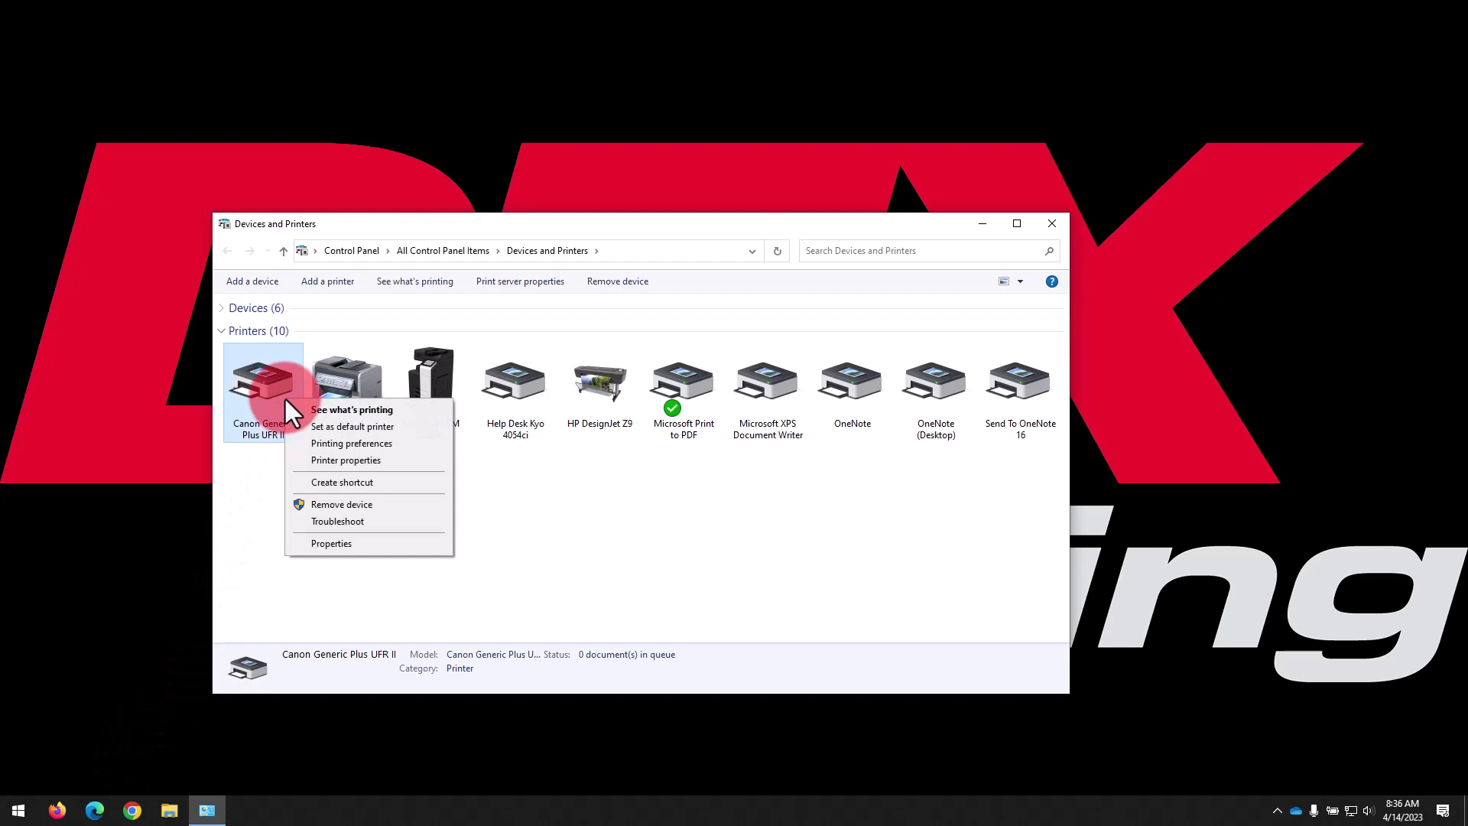
- In the Canon printer's properties, refresh the Device Settings information from the printer
click(323, 459)
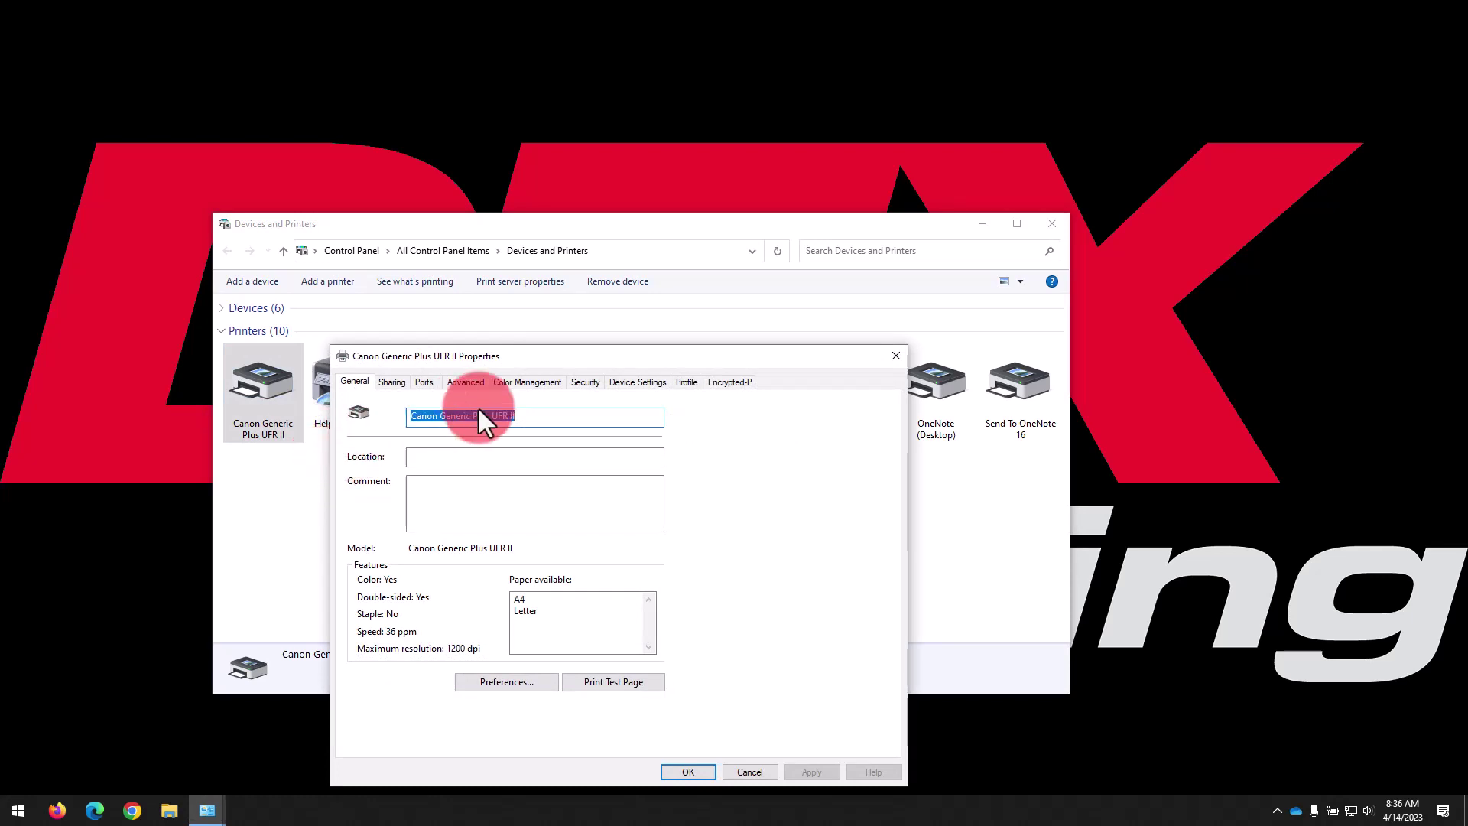
click(636, 381)
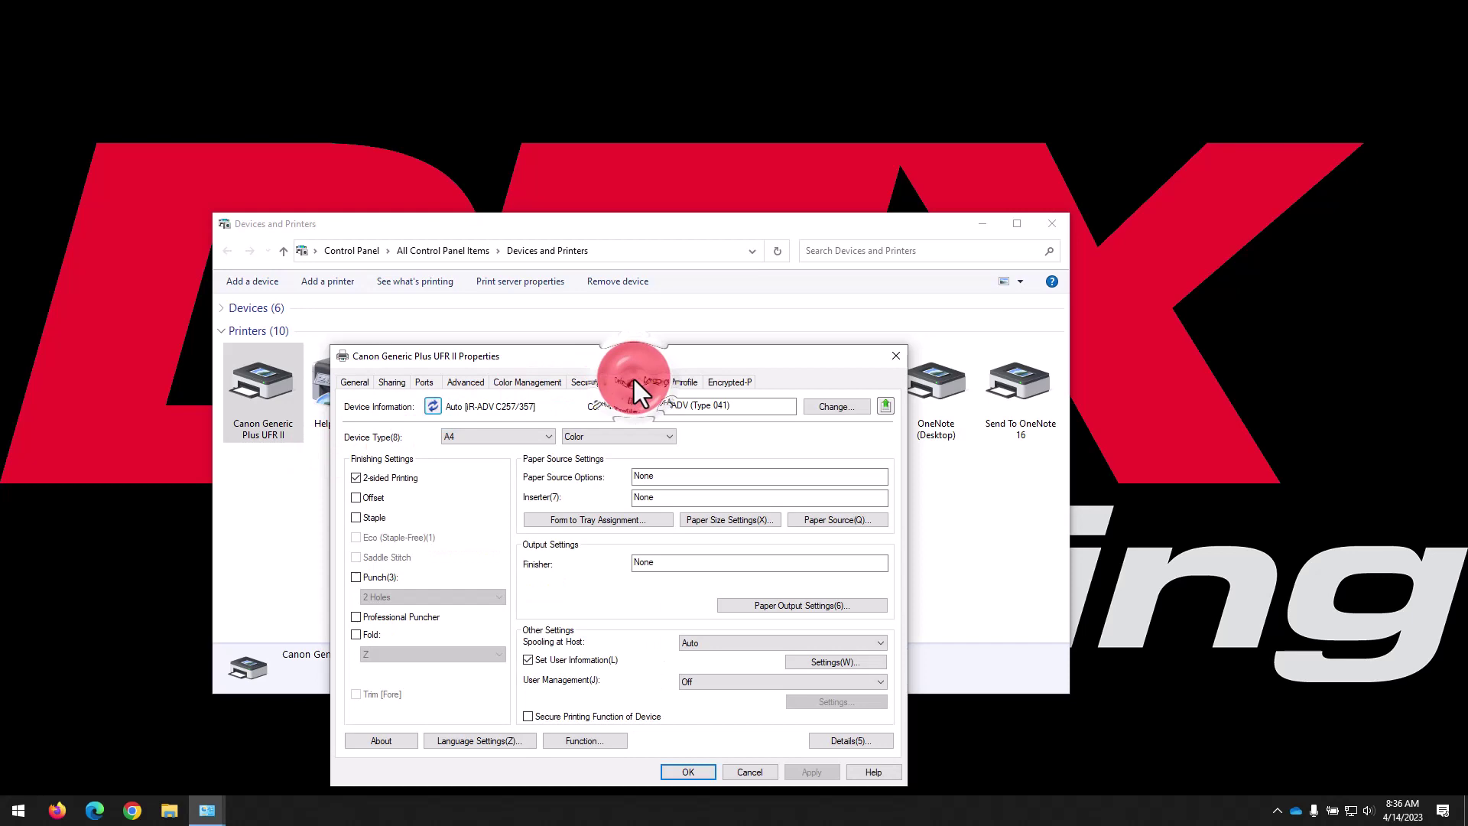
click(430, 406)
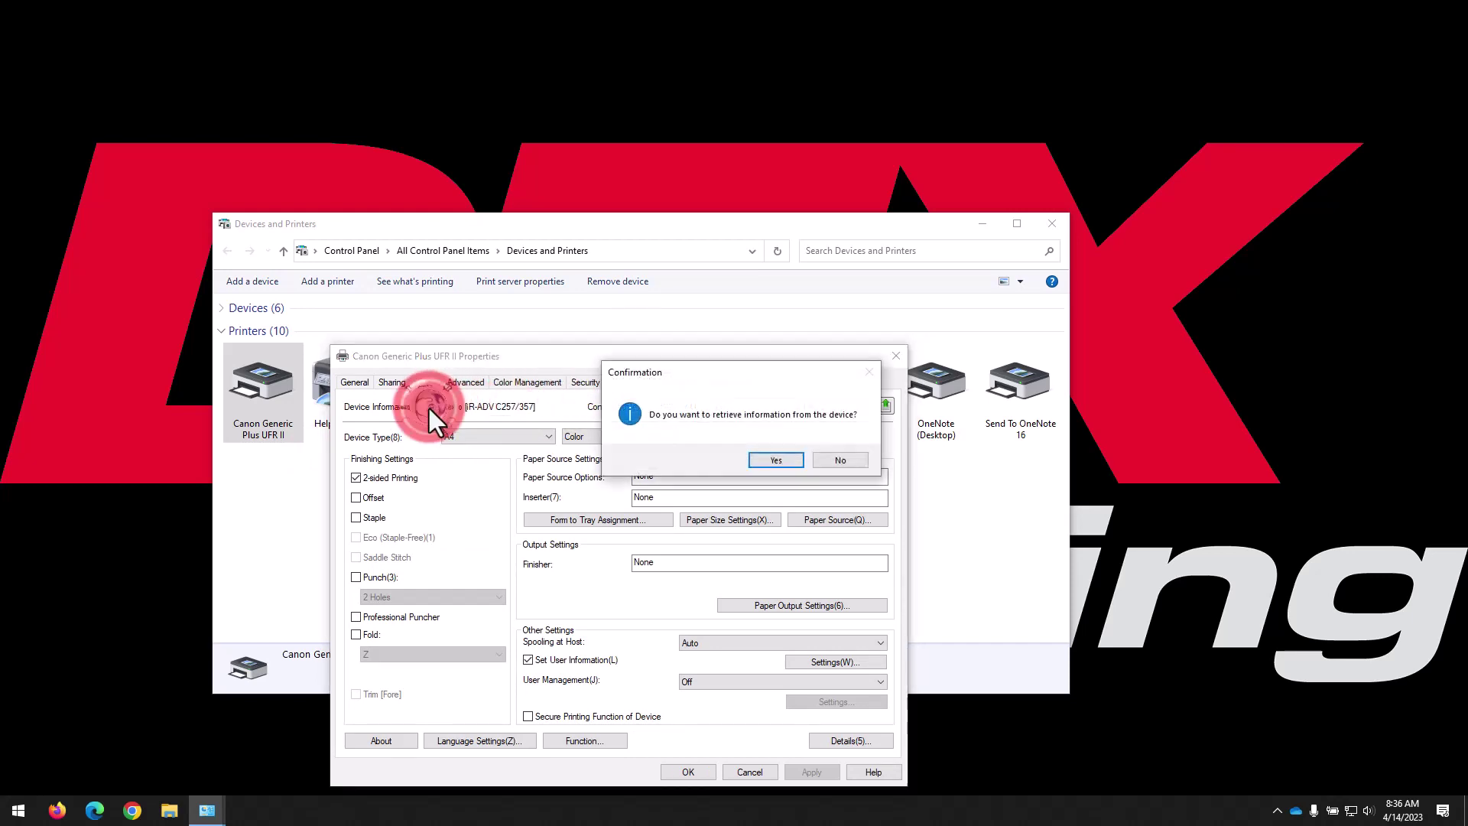
click(757, 461)
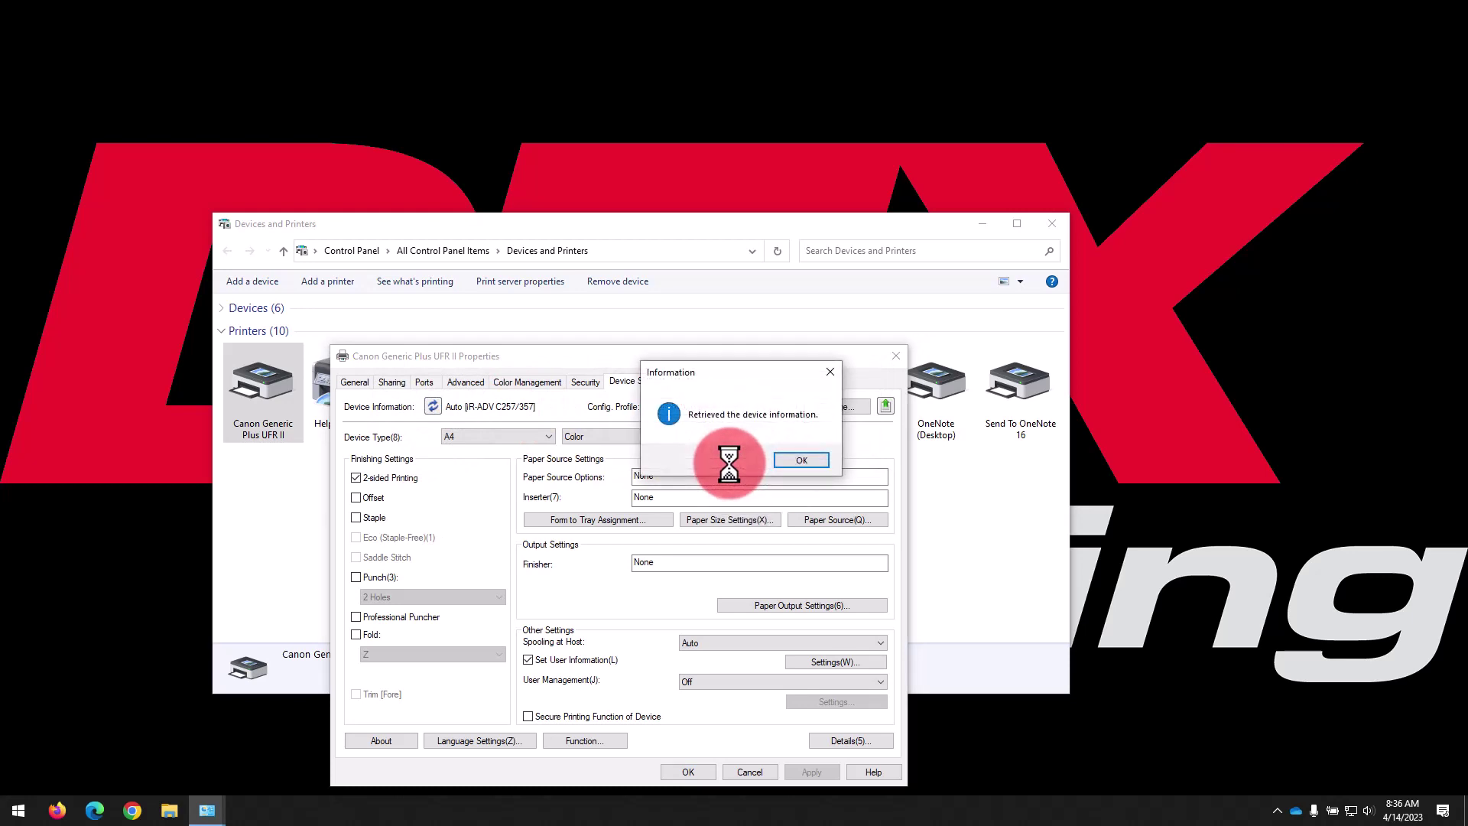
click(787, 474)
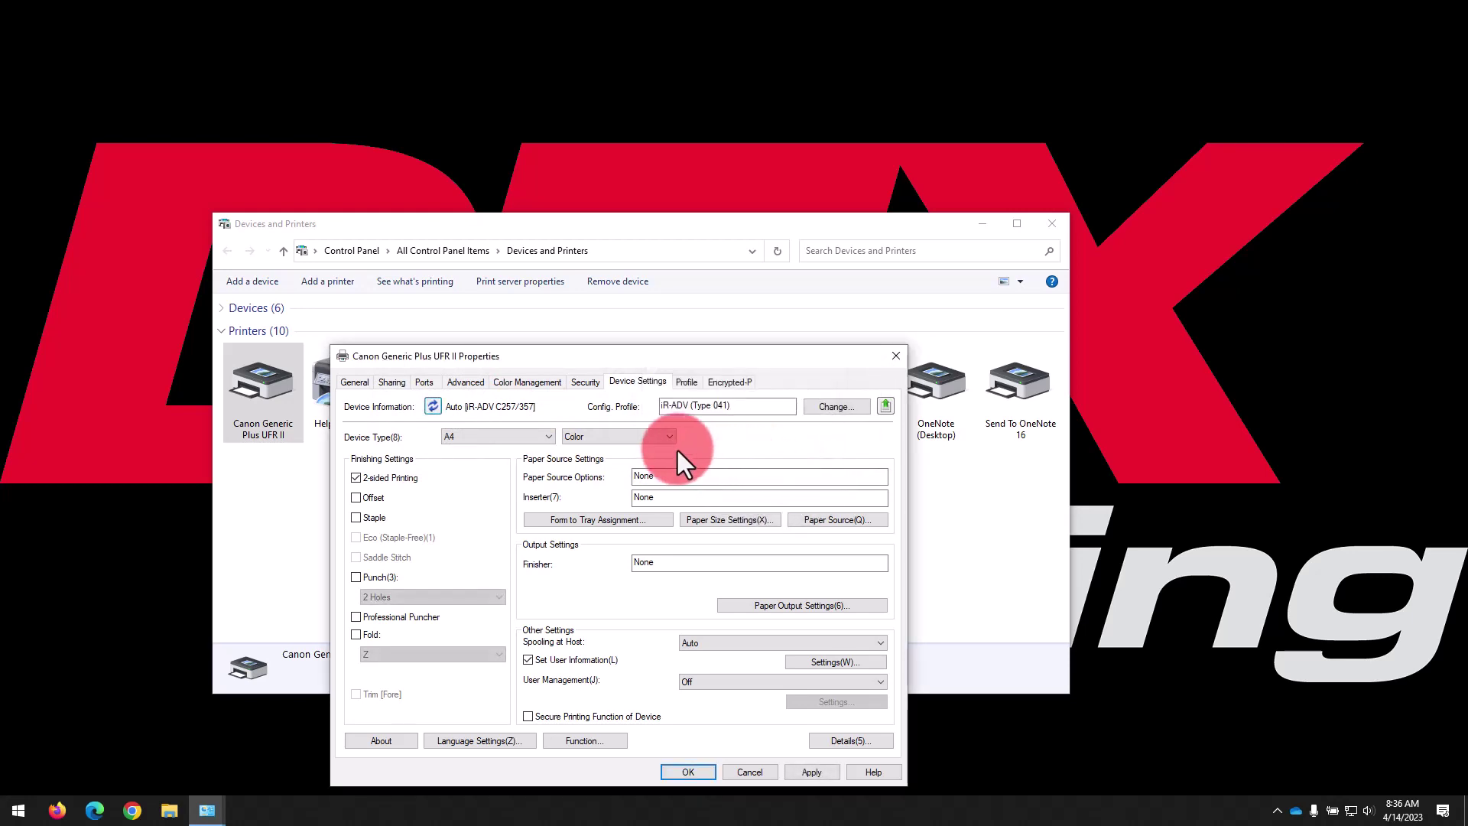
- Allow Everyone the Manage documents permission on the Security tab and apply it
click(592, 386)
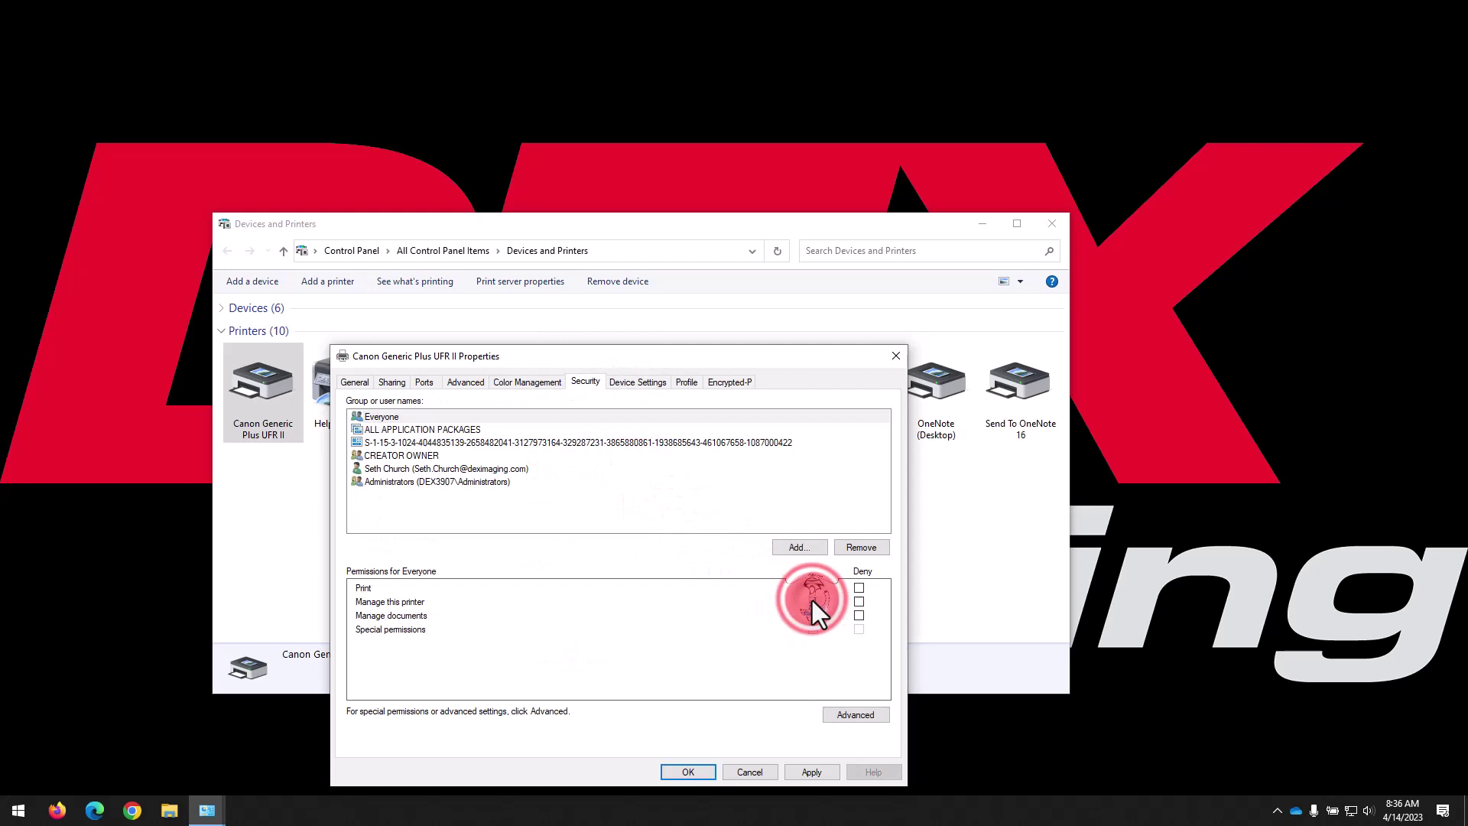
click(810, 616)
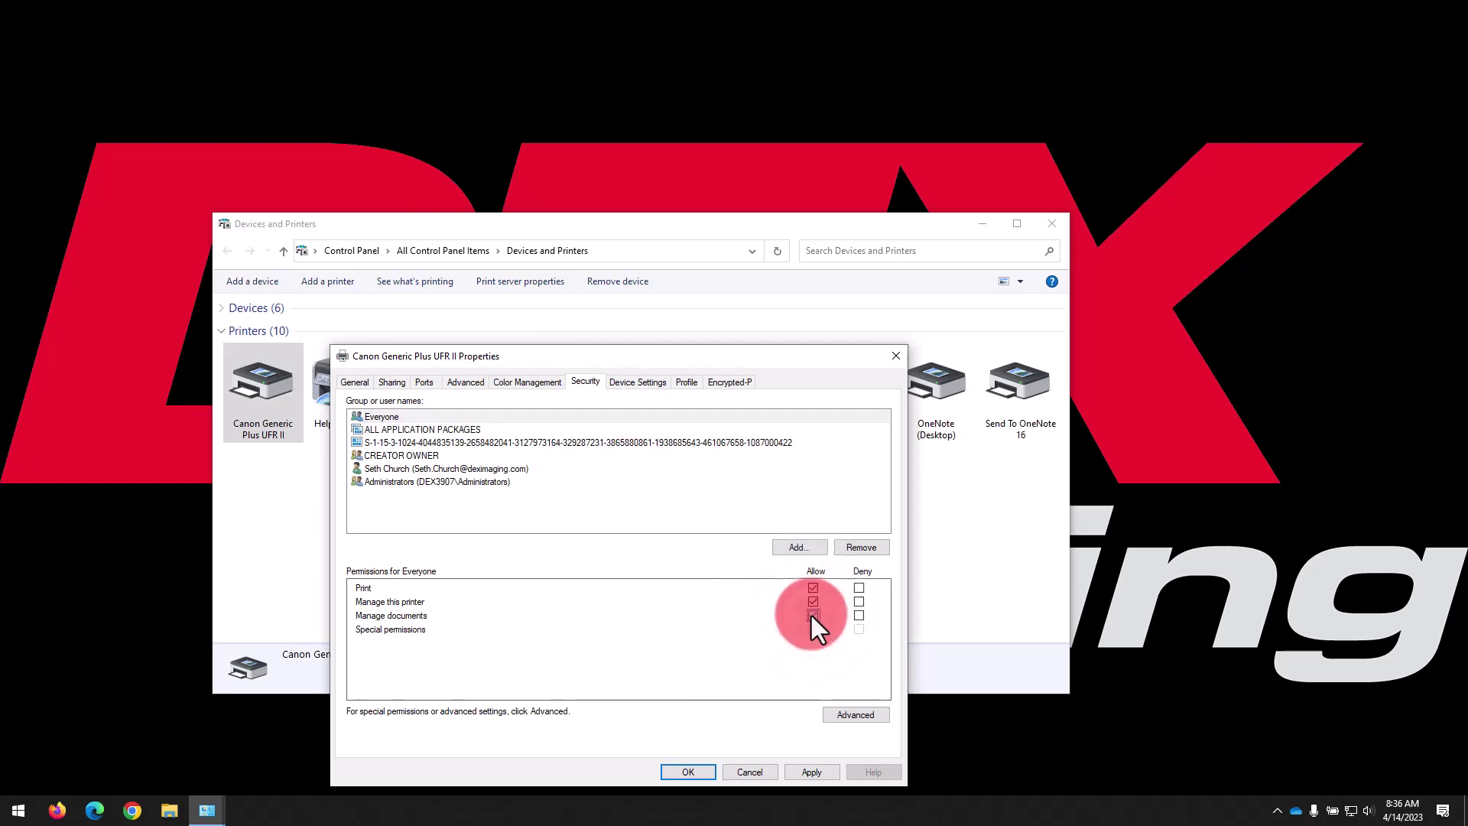
click(795, 774)
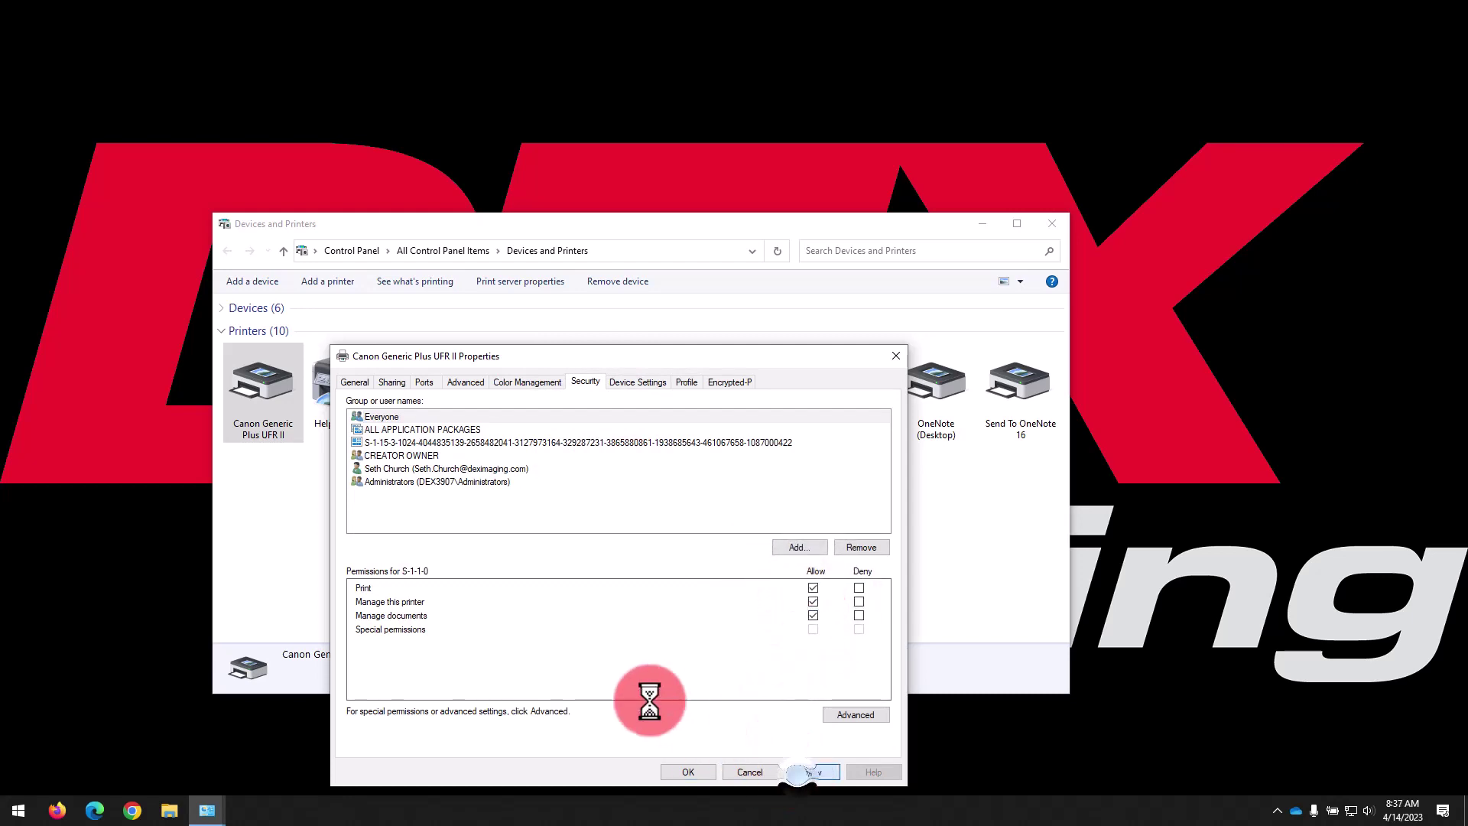
- Set the printing defaults to 1-sided Printing and Black and White color mode, then save
click(468, 383)
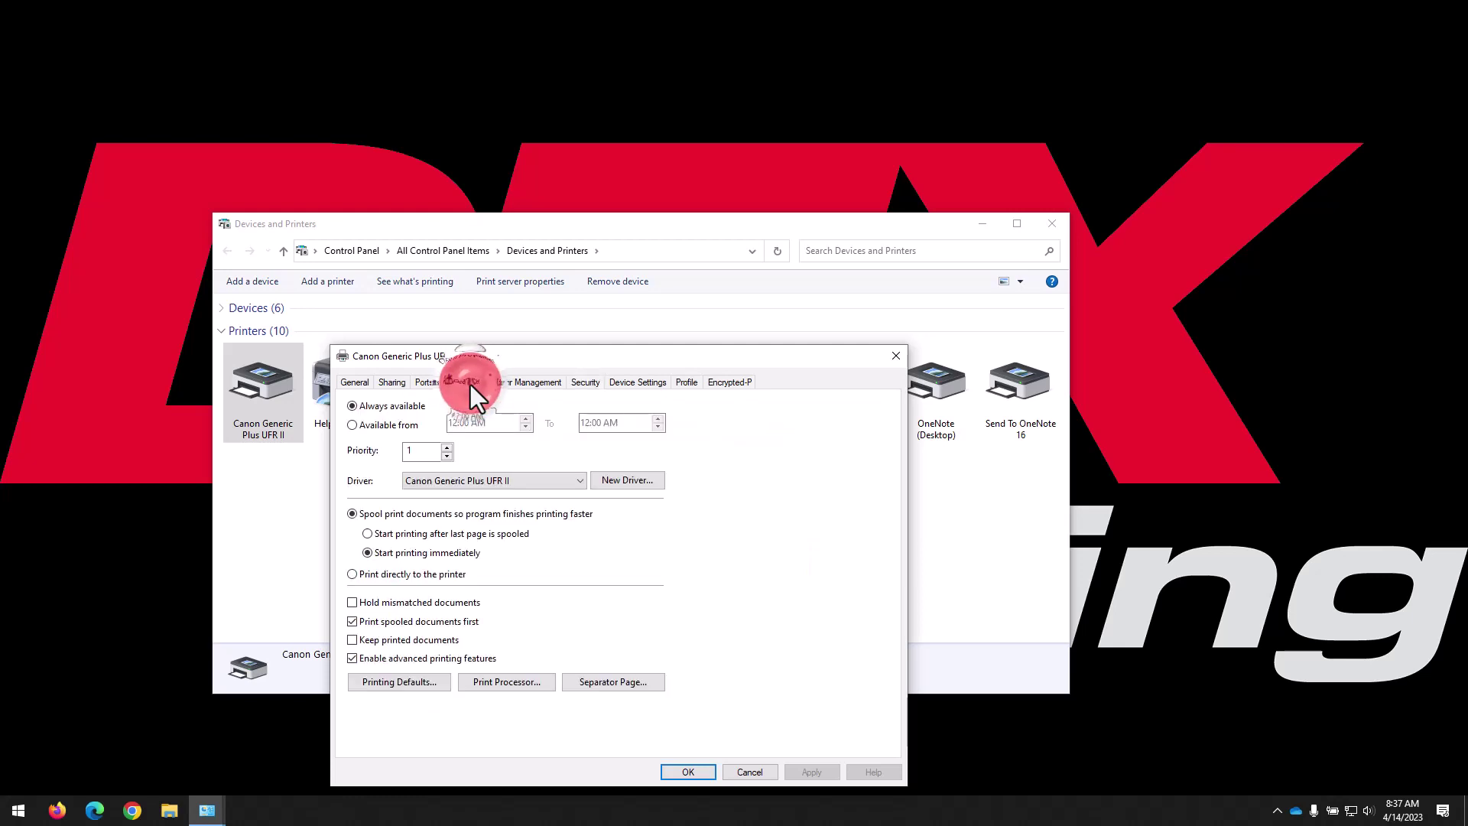
click(421, 682)
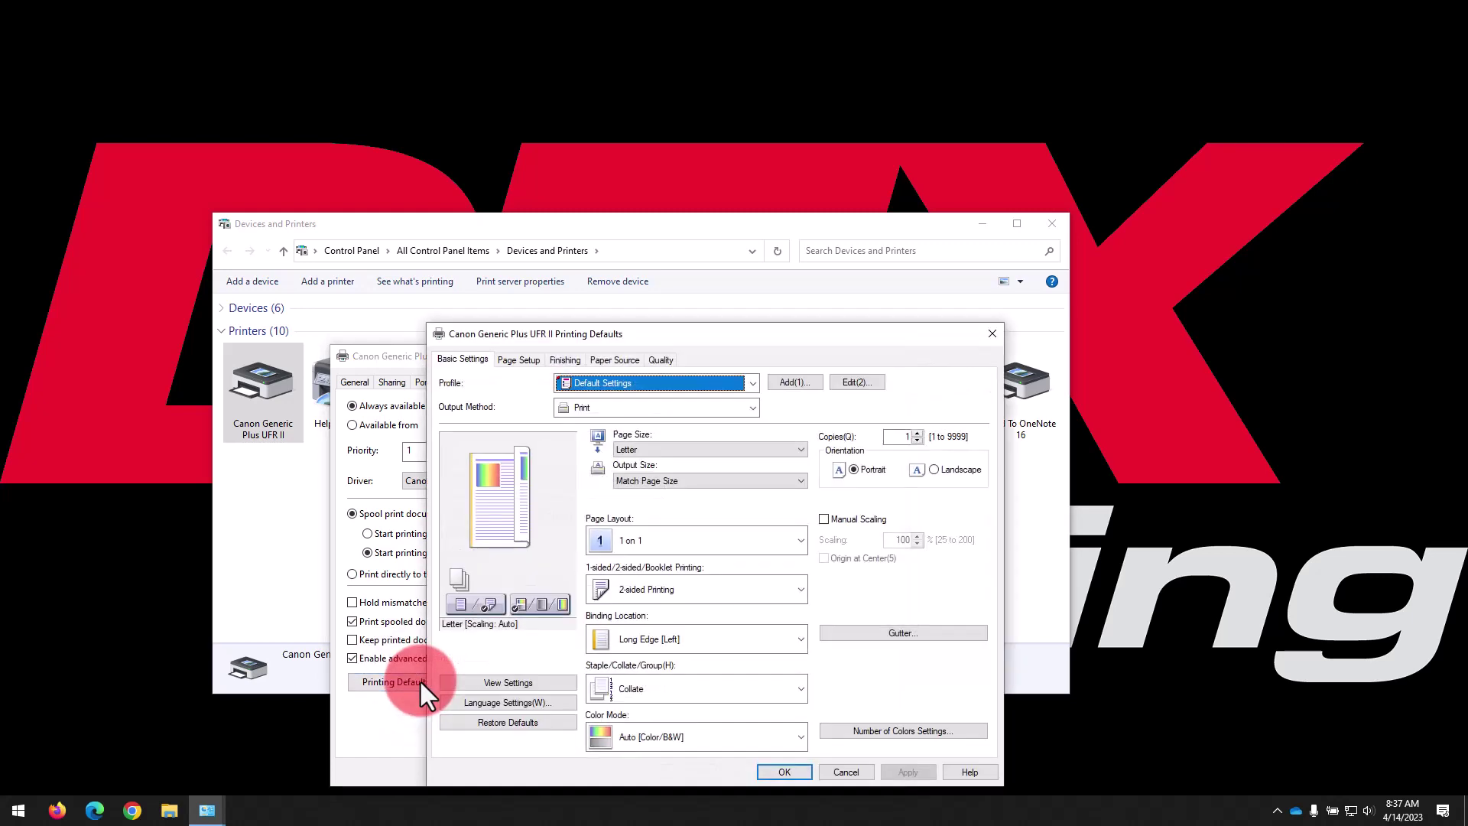
click(671, 589)
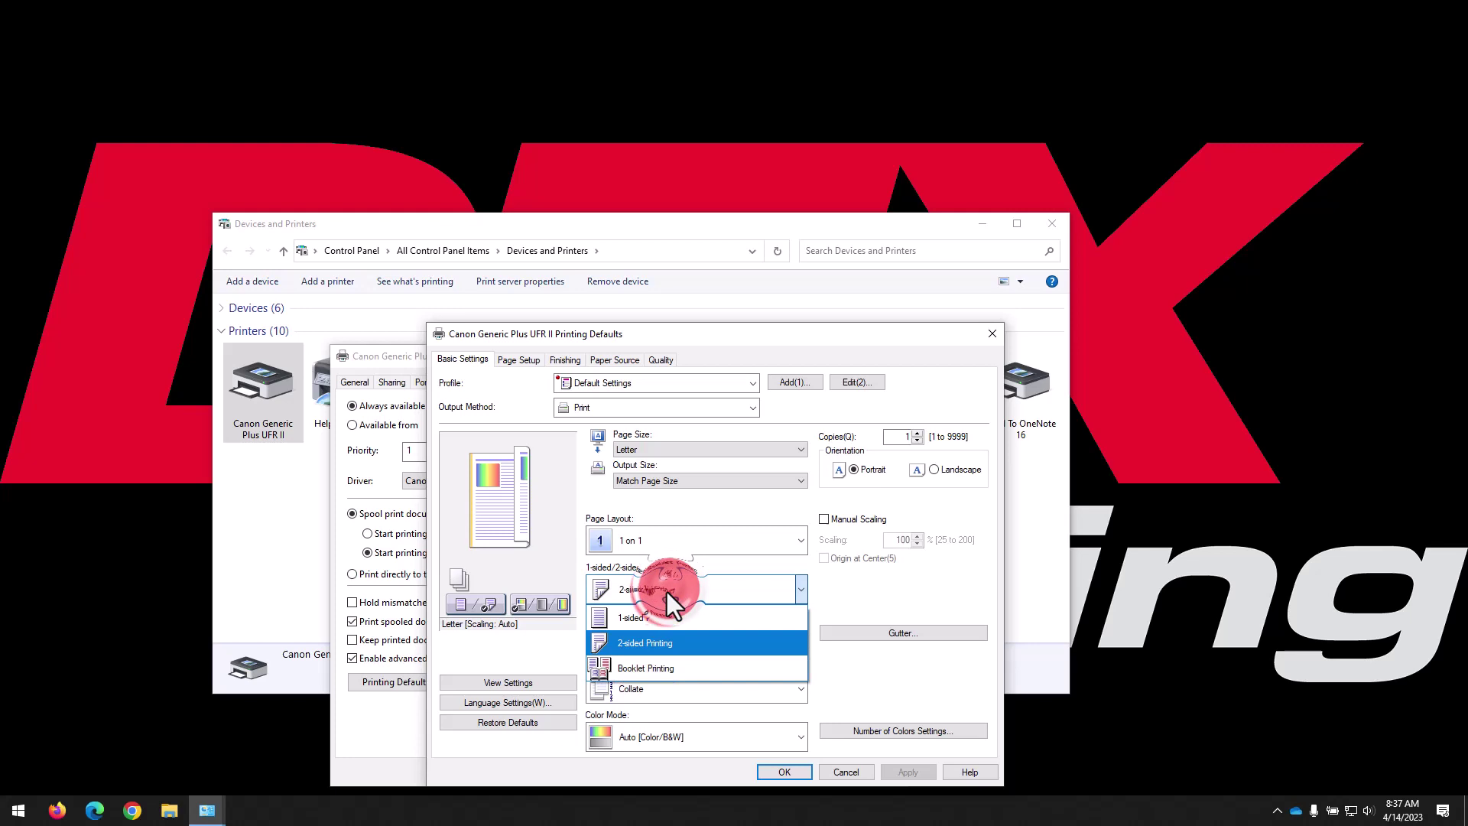
click(649, 613)
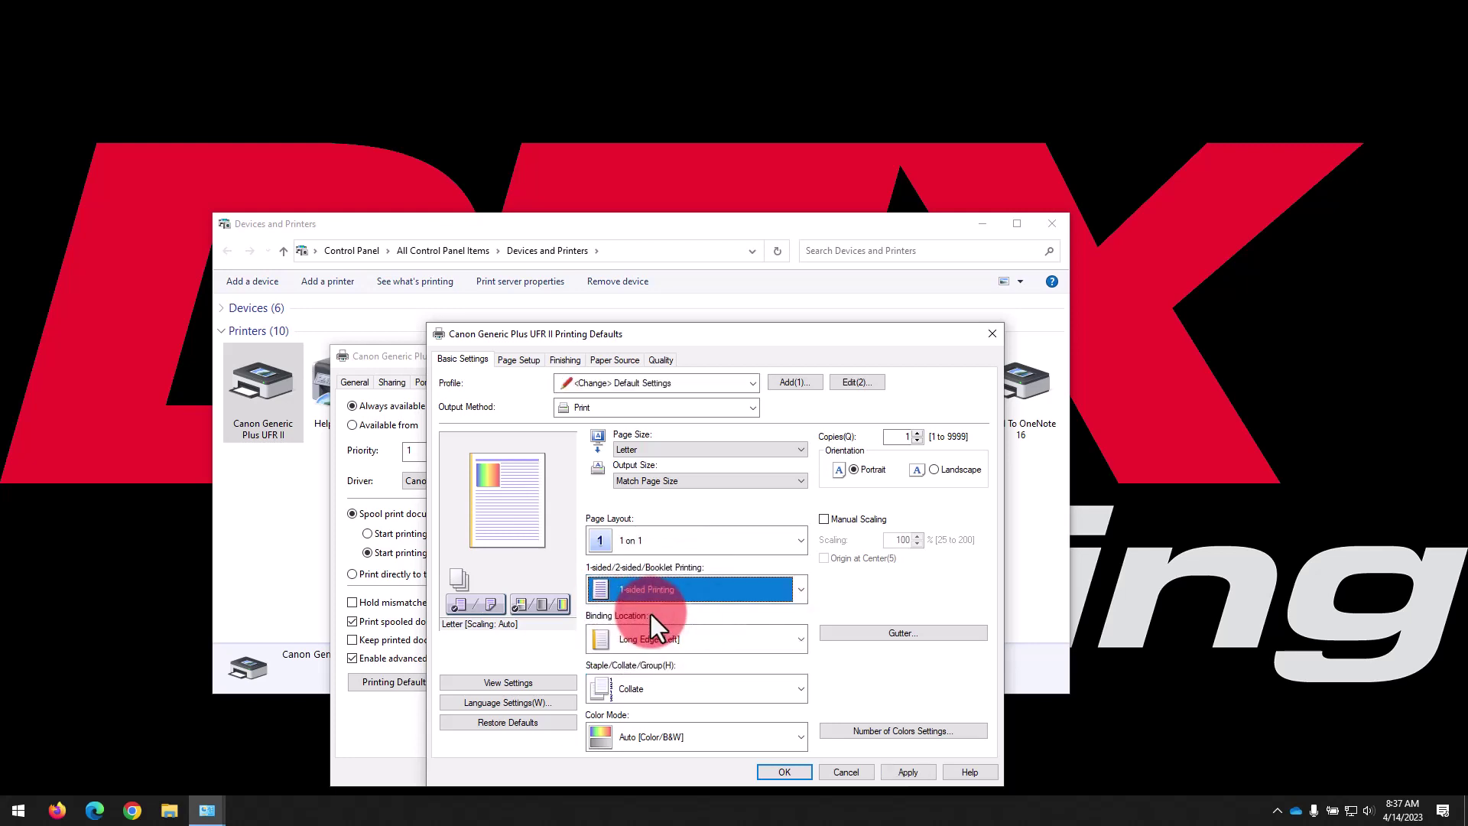
click(707, 745)
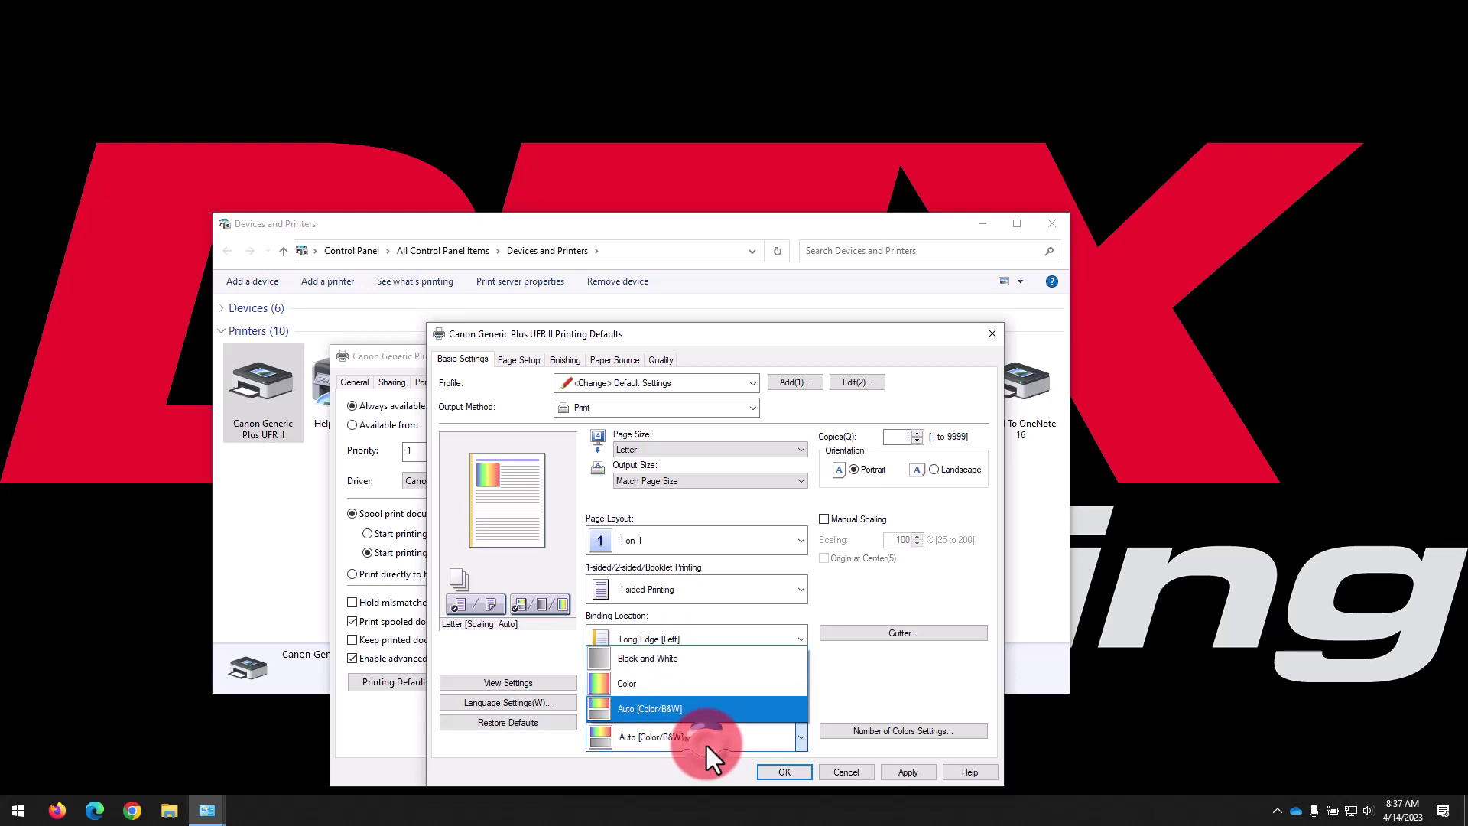
click(699, 668)
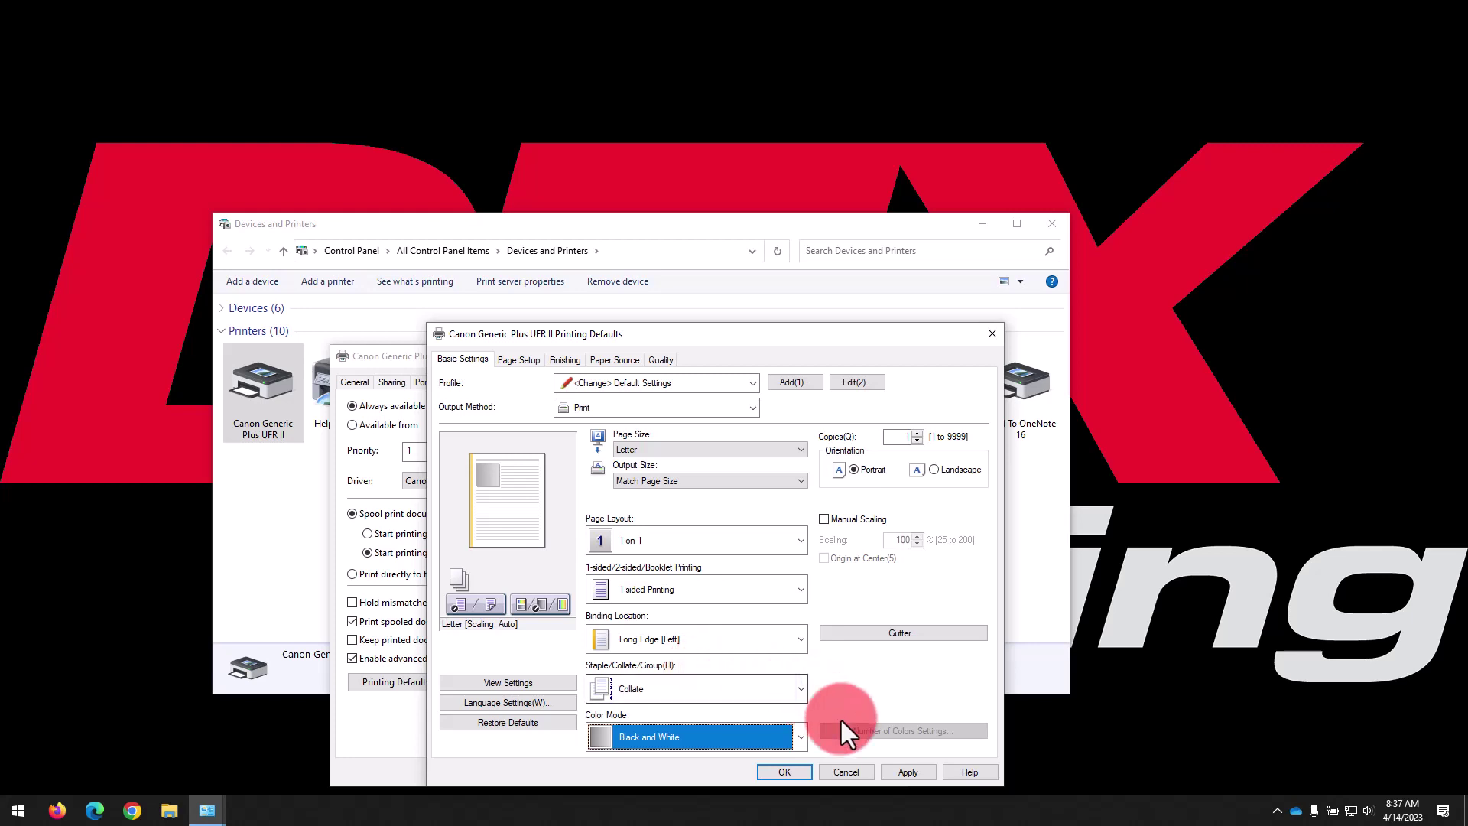
click(895, 770)
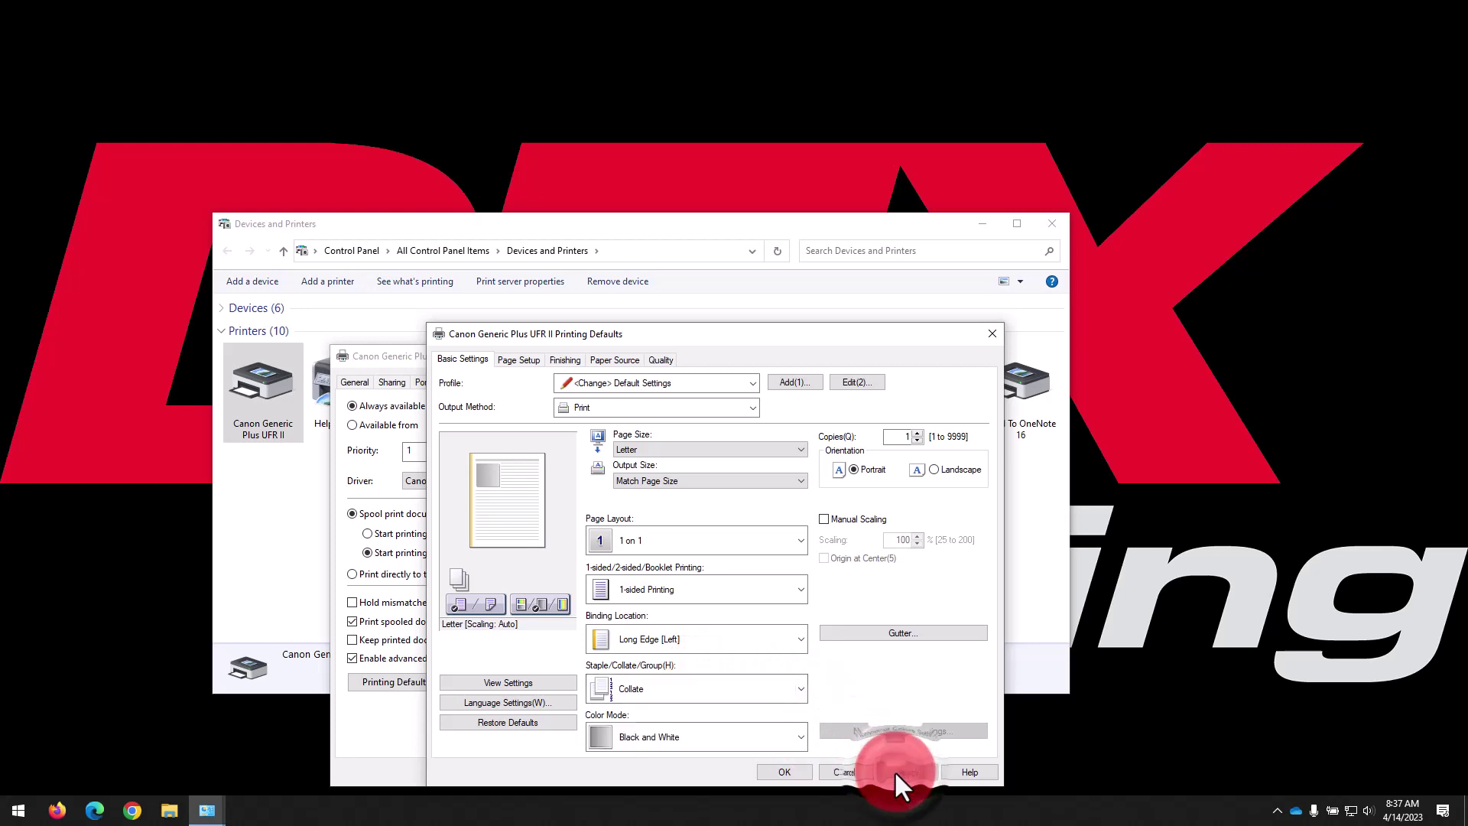
click(802, 768)
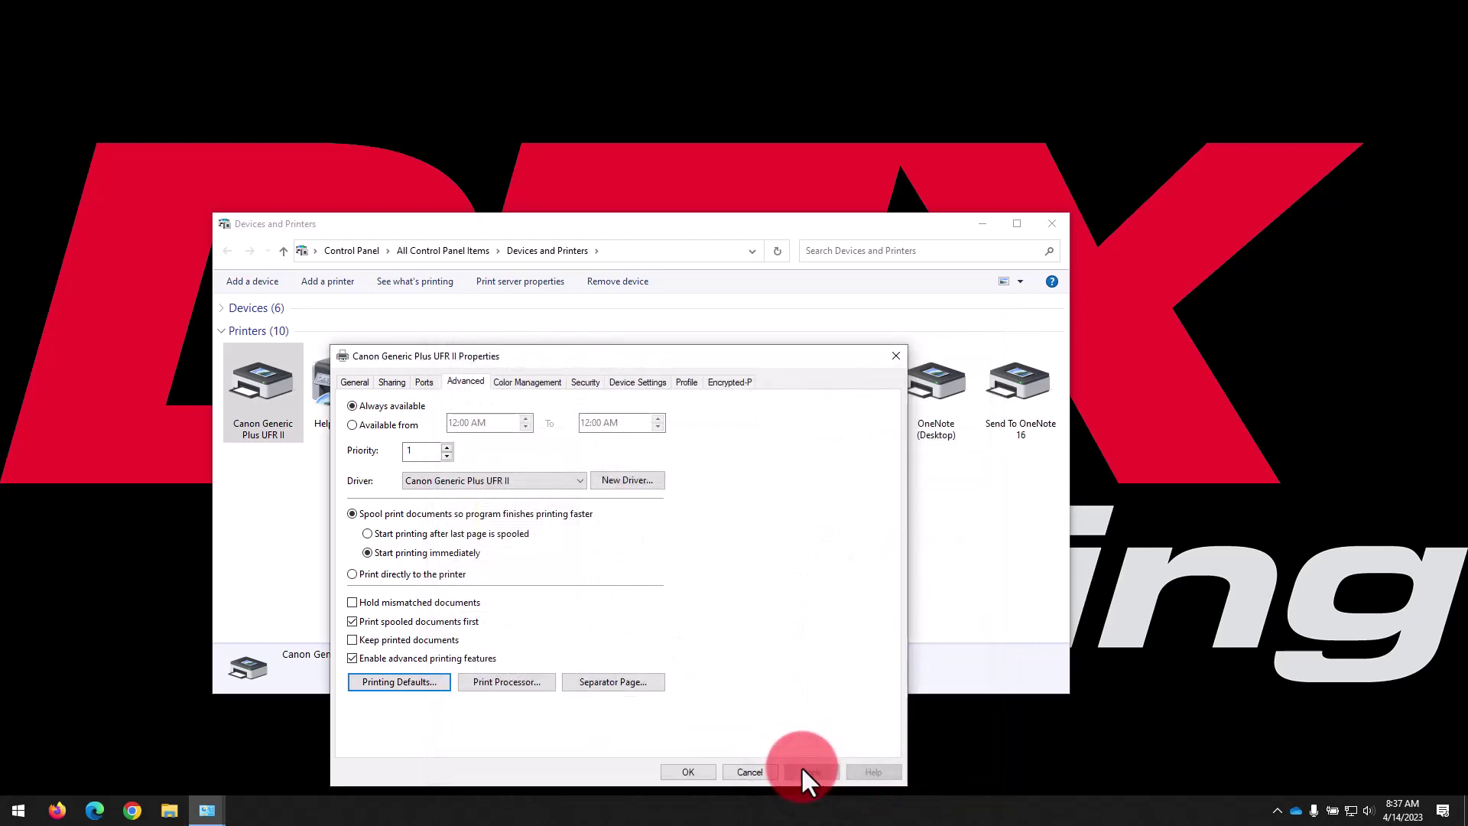
- Review the printing preferences from the General tab and close them
click(358, 383)
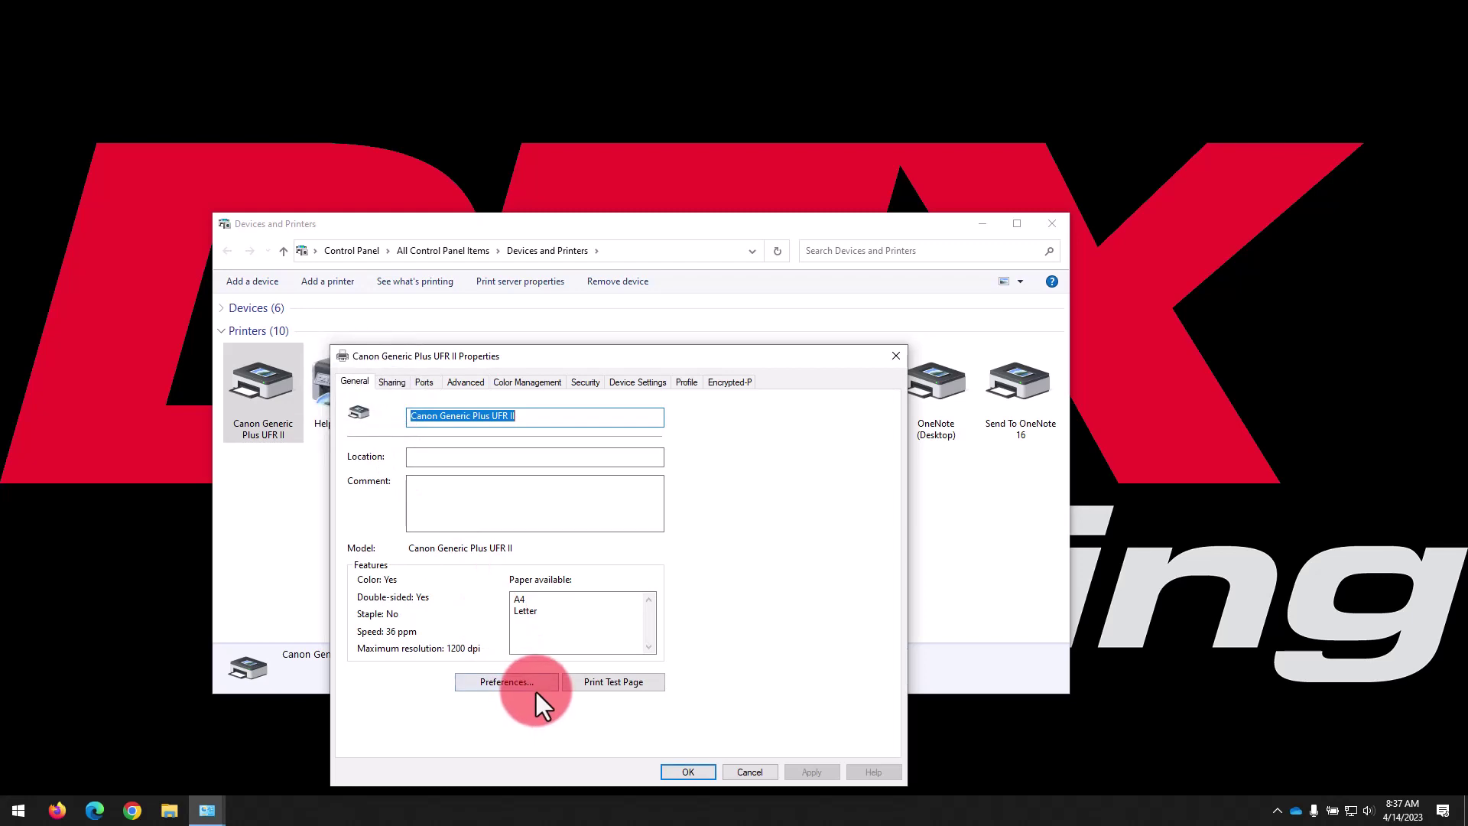
click(507, 682)
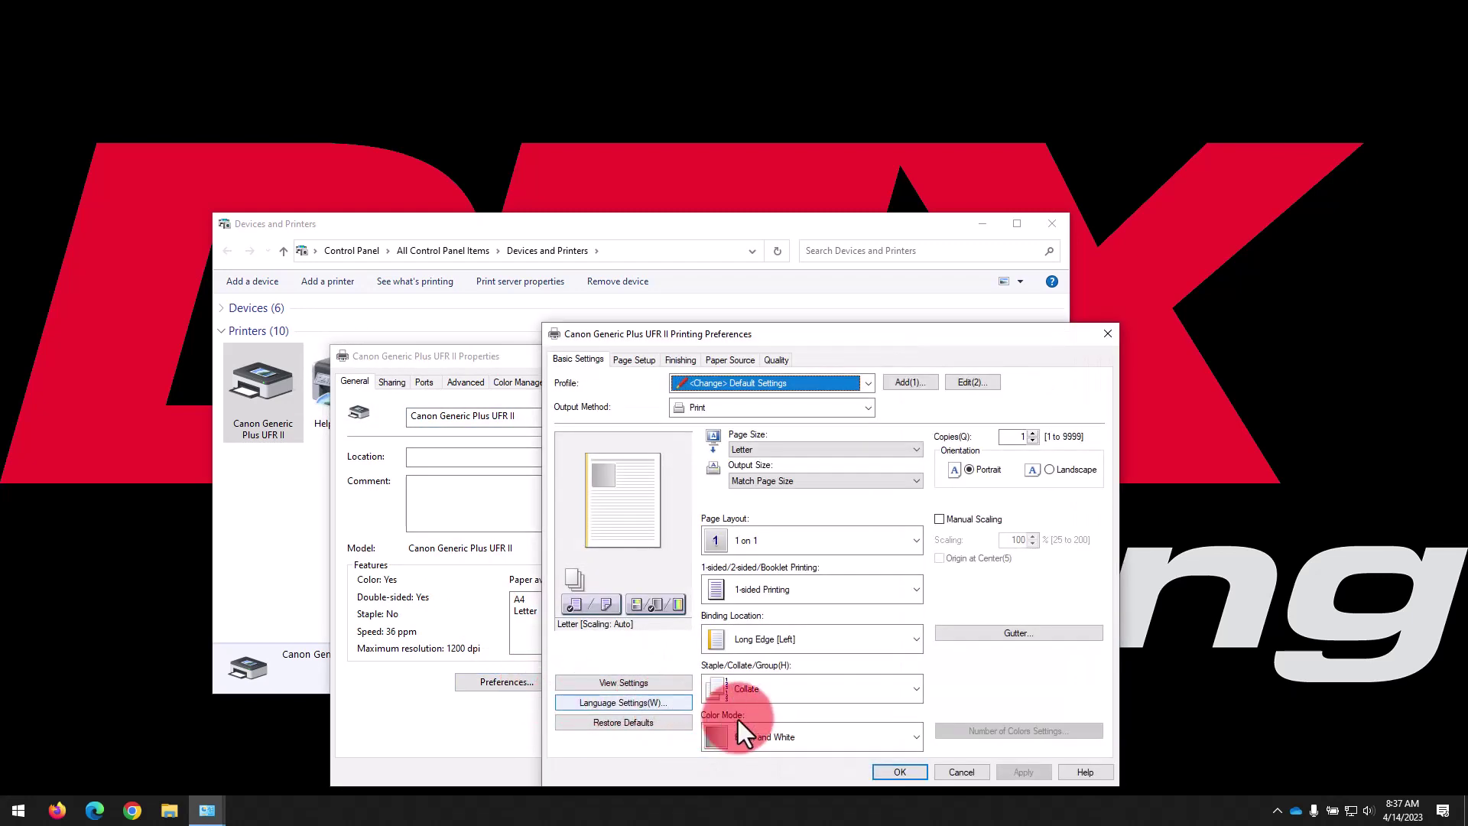
click(898, 771)
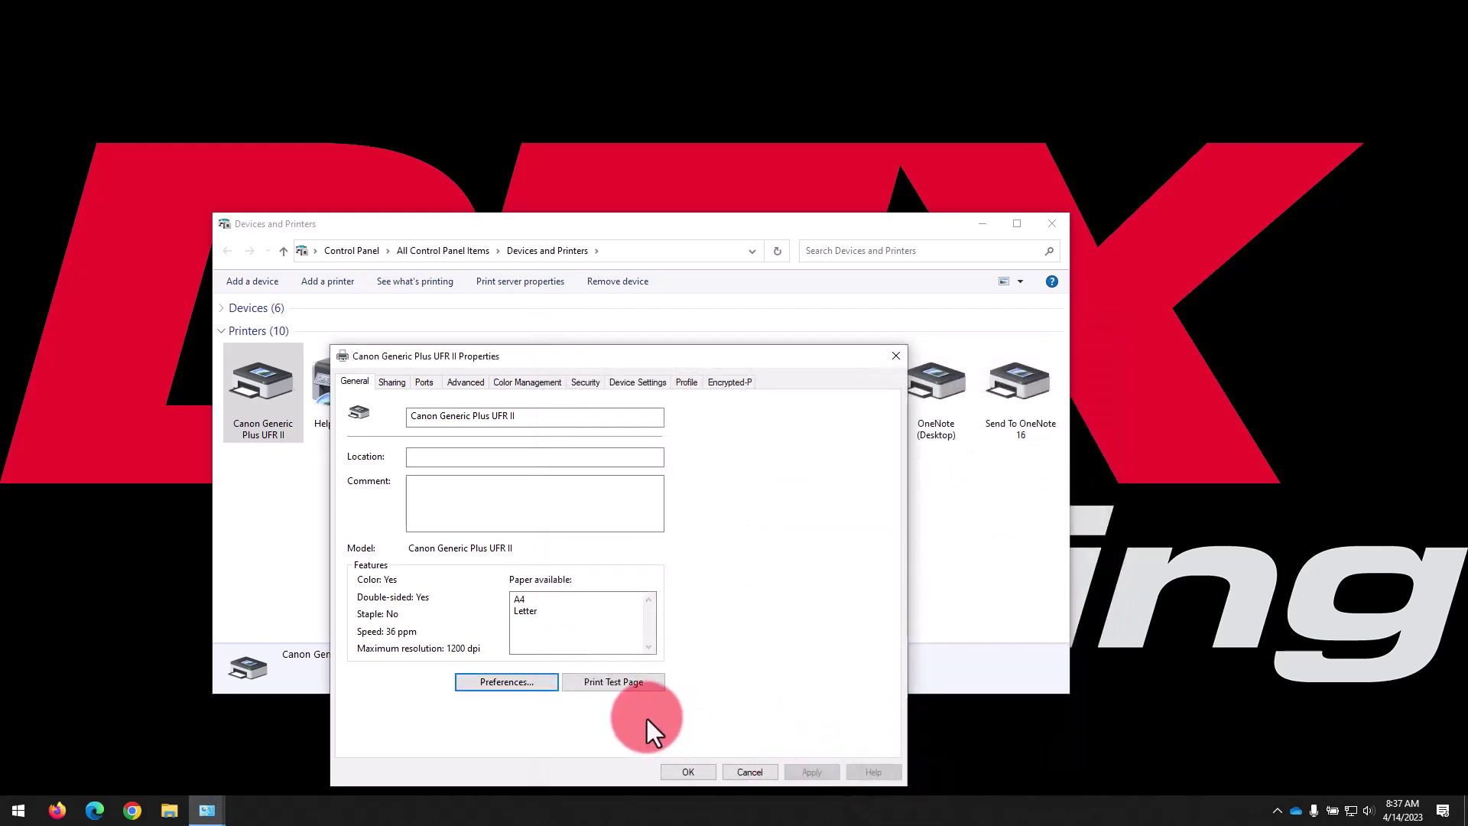
- Print a test page to the Canon Generic Plus UFR II and close the printer properties
click(629, 686)
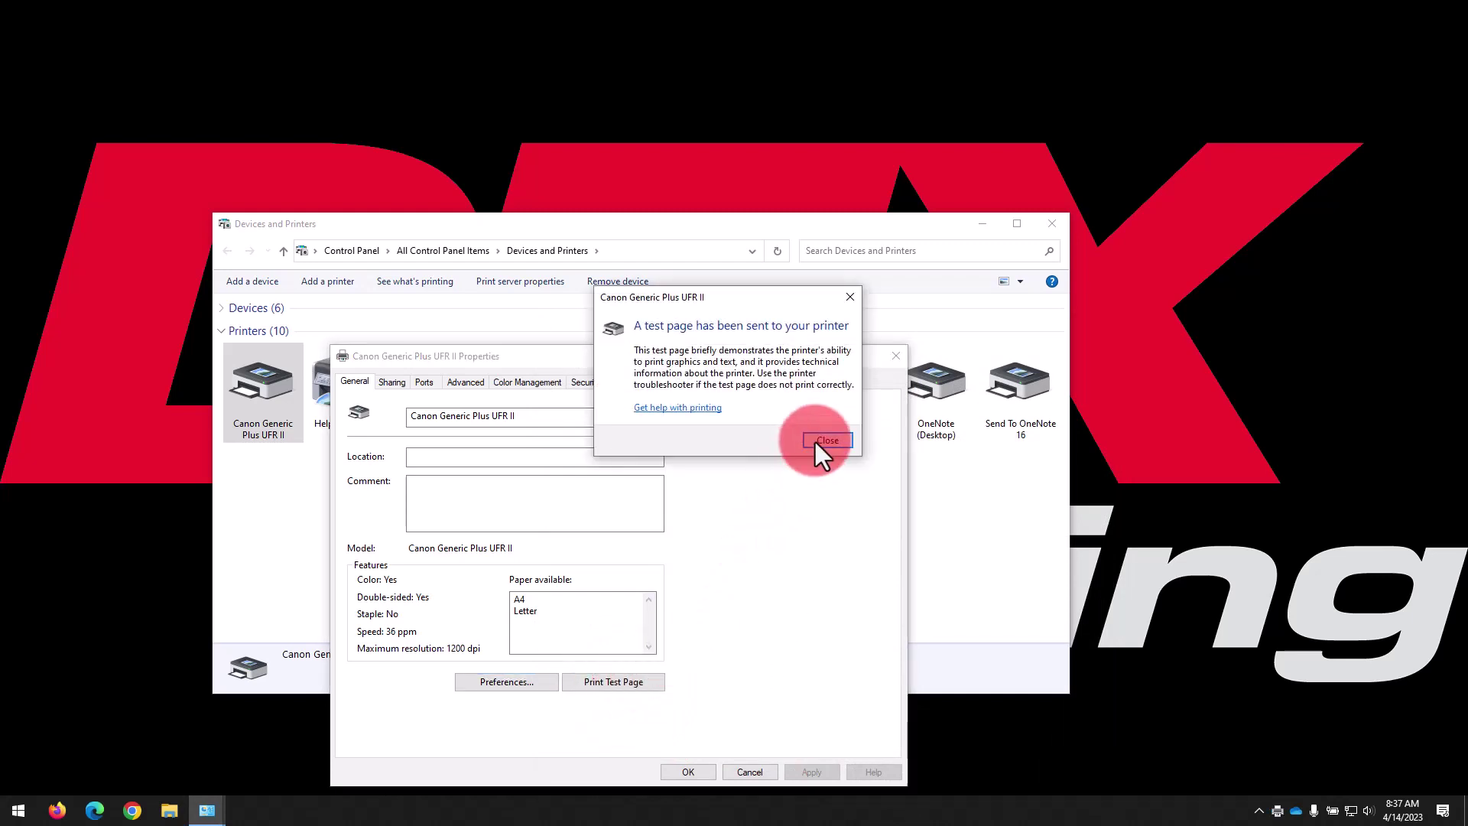
click(815, 442)
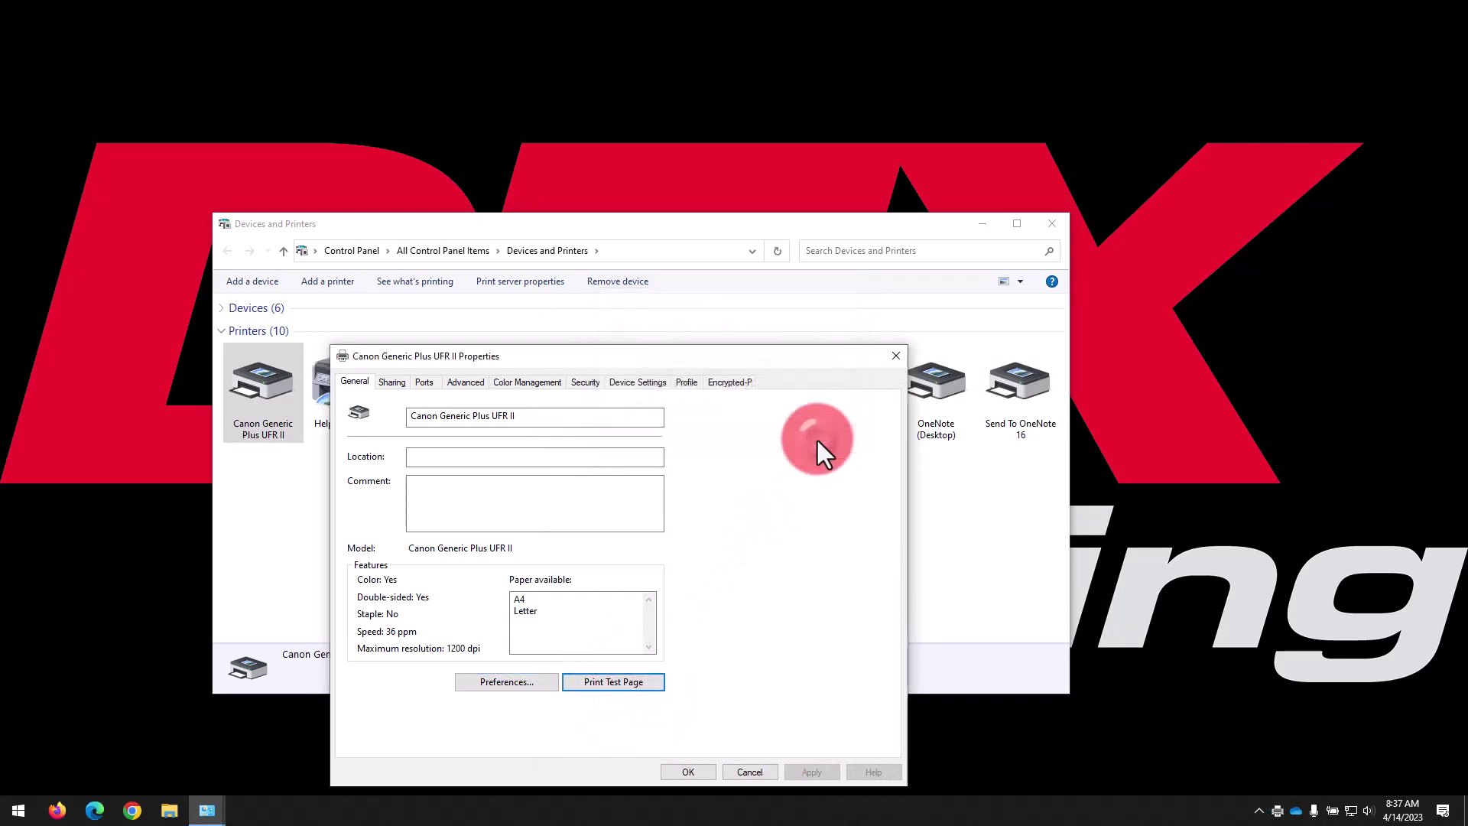
click(692, 771)
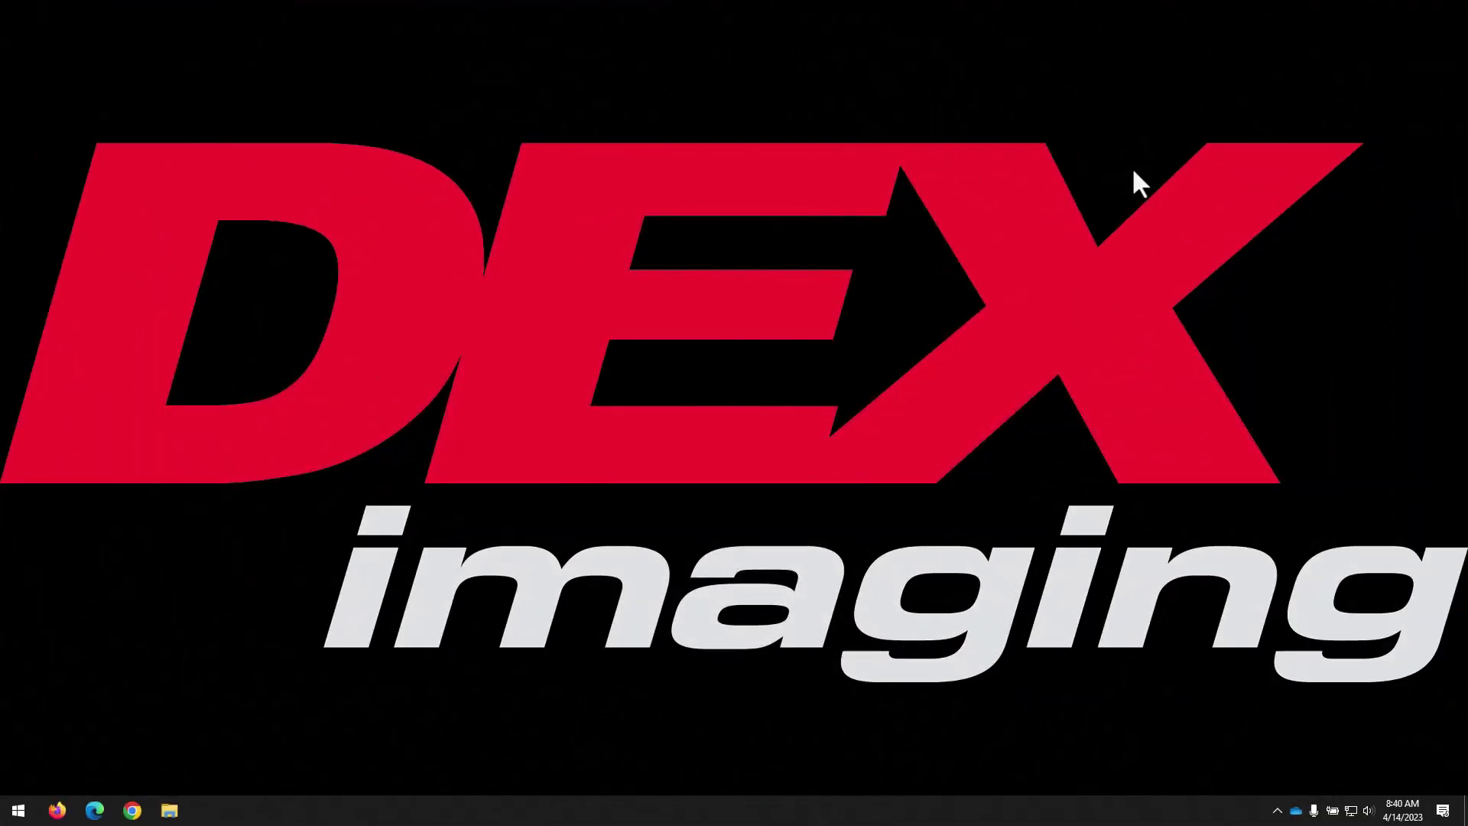